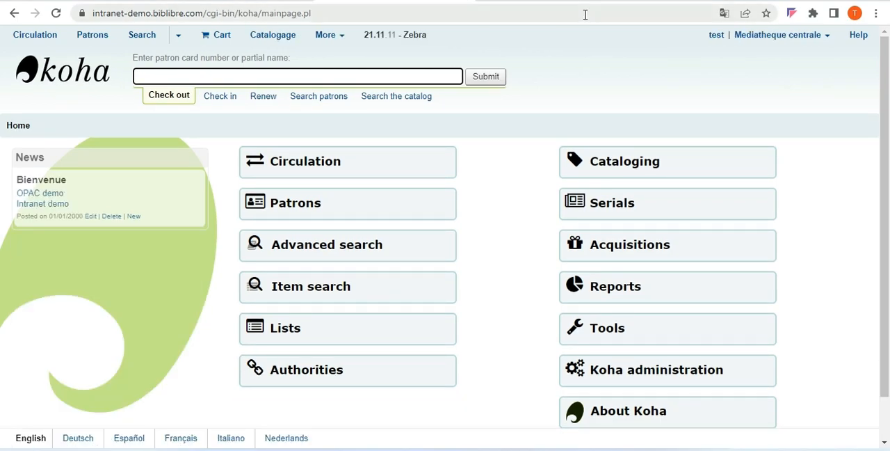
Open Google in a new browser tab and search for "koha sql reports"
{"action": "left_click", "coordinate": [640, 0]}
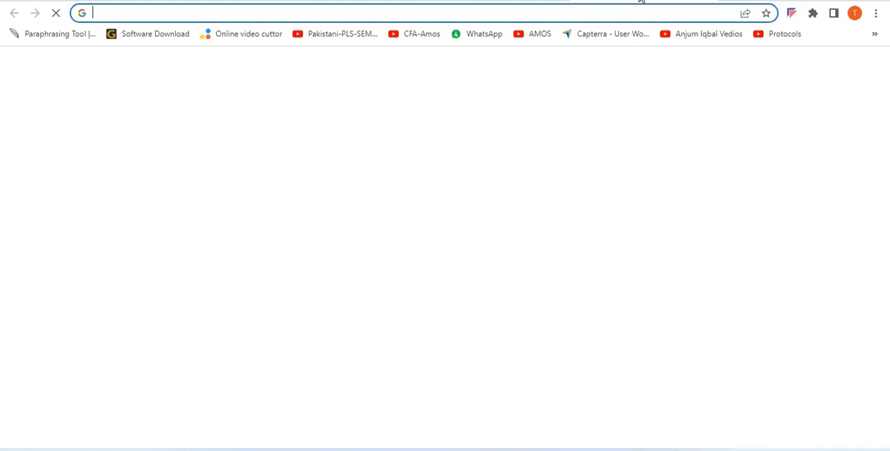
{"action": "type", "text": "google.com.pk"}
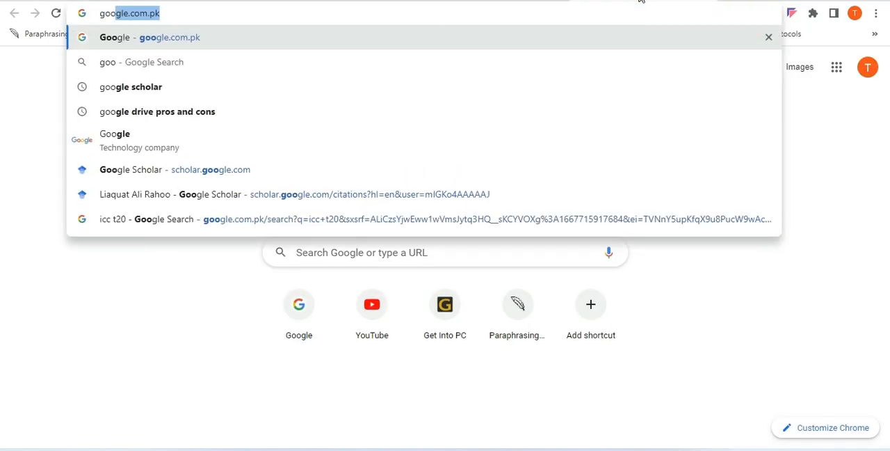
{"action": "key", "text": "Return"}
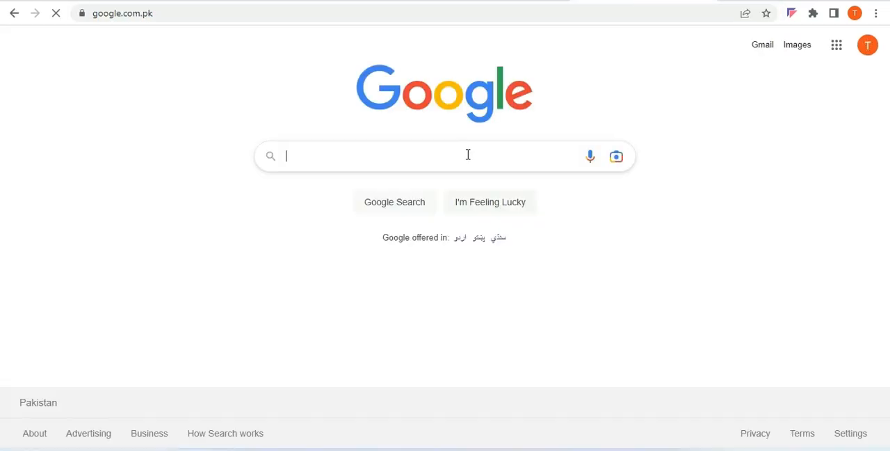
{"action": "type", "text": "koha"}
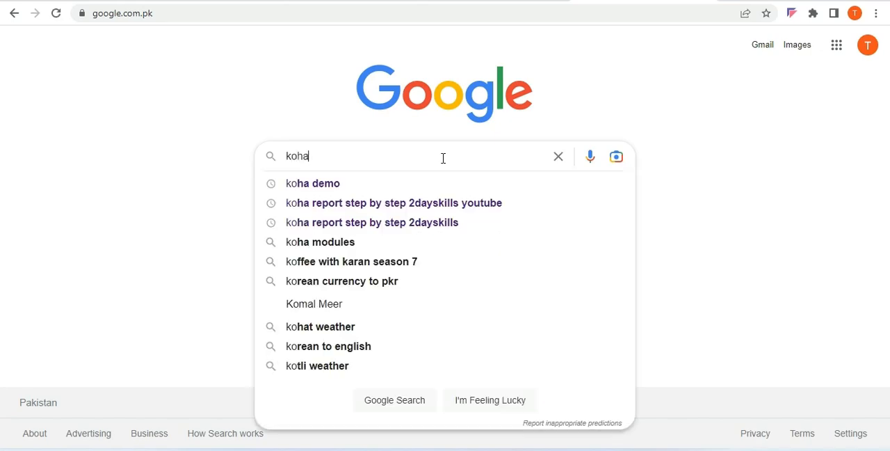
{"action": "type", "text": " sql repo"}
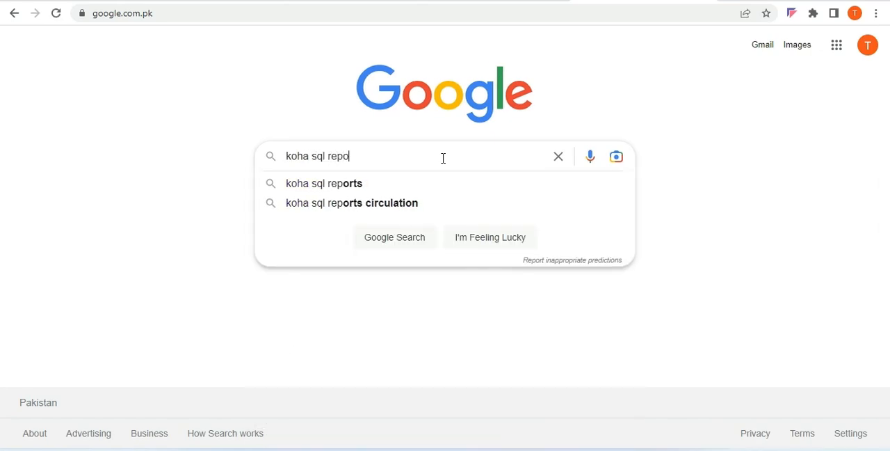
{"action": "type", "text": "rts"}
{"action": "key", "text": "Return"}
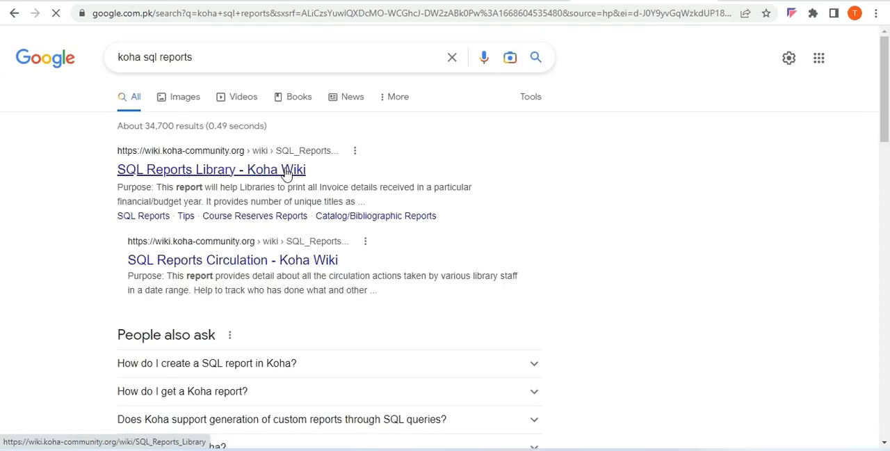
Open the "SQL Reports Library - Koha Wiki" result in a separate tab and return to the search results
{"action": "right_click", "coordinate": [288, 174]}
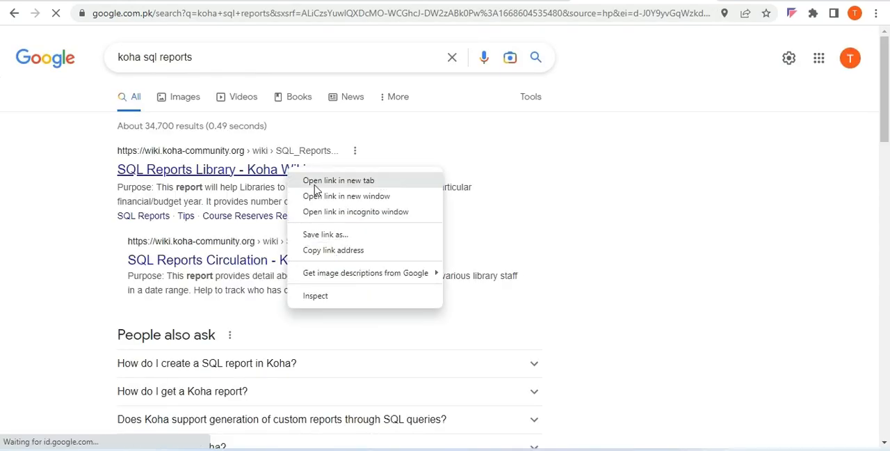
{"action": "left_click", "coordinate": [314, 182]}
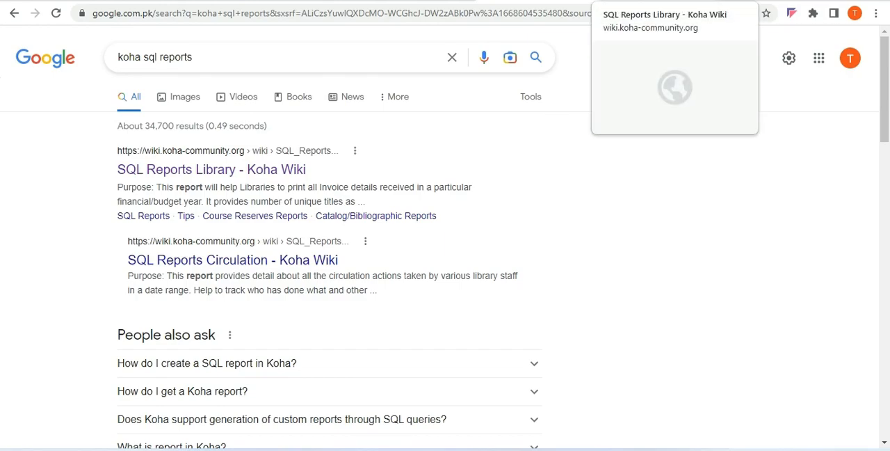
{"action": "left_click", "coordinate": [655, 1]}
{"action": "left_click", "coordinate": [543, 1]}
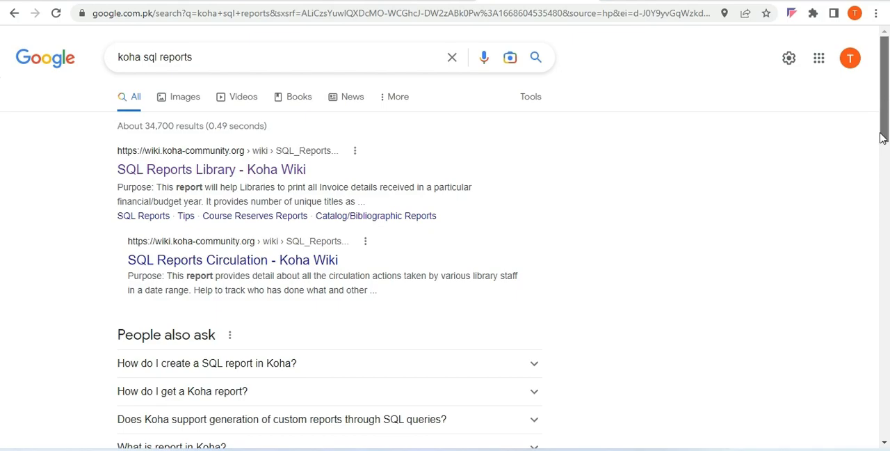
Open the kohageek Reports and "SQL Reports - LIBTECHNOPHILE" results from further down the list in separate tabs
{"action": "scroll", "coordinate": [883, 143], "scroll_direction": "down", "scroll_amount": 5}
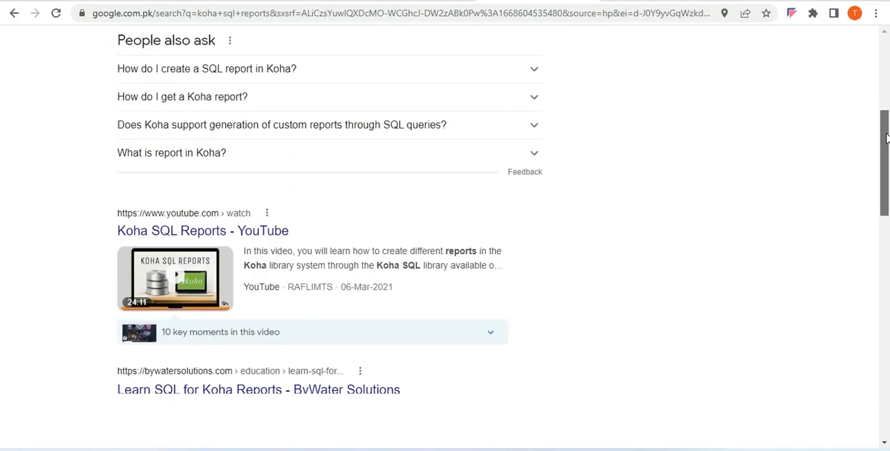
{"action": "left_click_drag", "start_coordinate": [885, 141], "coordinate": [886, 205]}
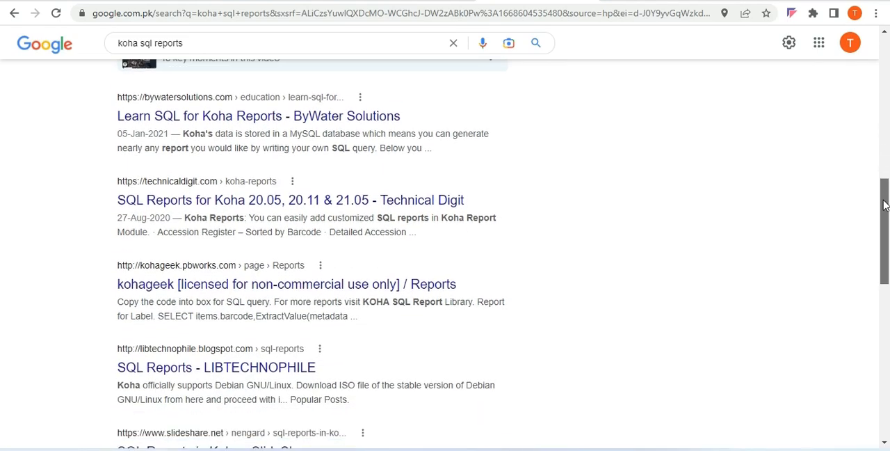
{"action": "right_click", "coordinate": [423, 287]}
{"action": "left_click", "coordinate": [447, 295]}
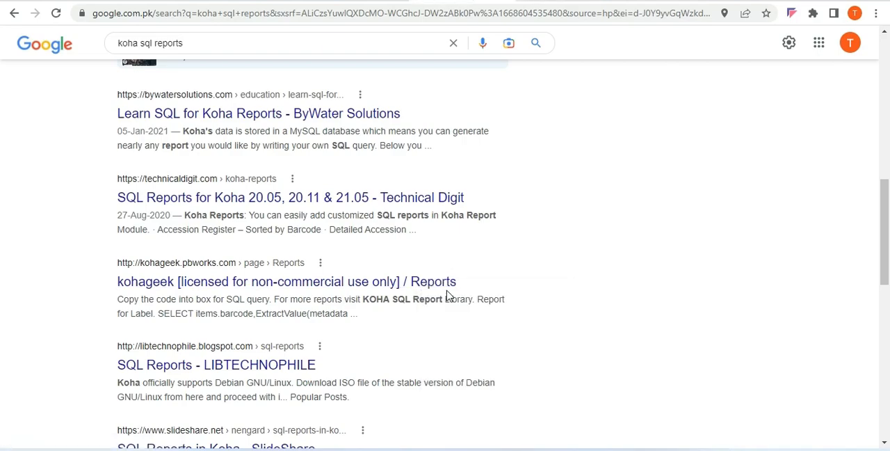
{"action": "right_click", "coordinate": [244, 374]}
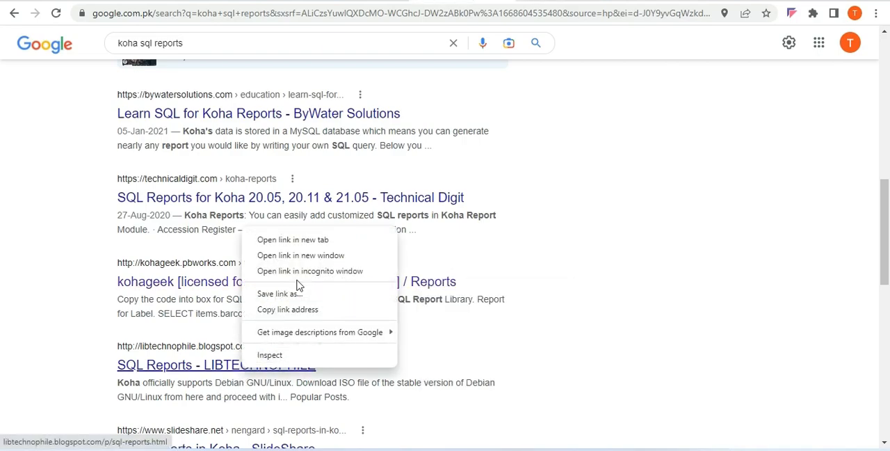
{"action": "left_click", "coordinate": [304, 248]}
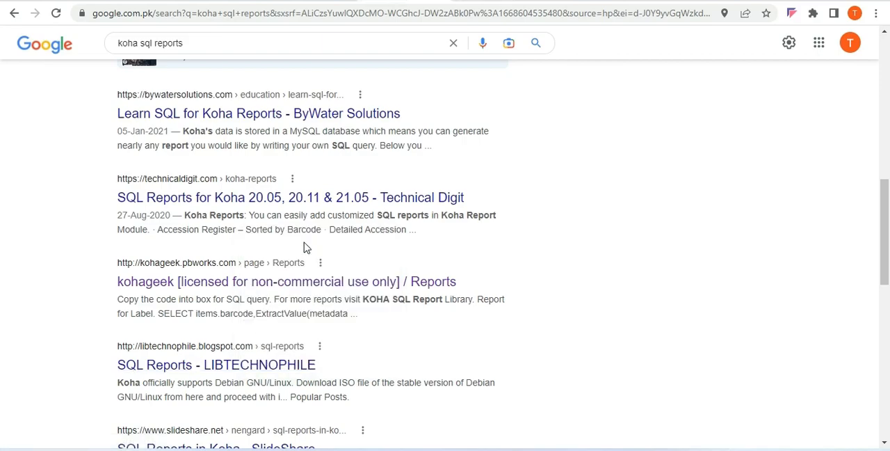
Switch to the Koha Wiki SQL Reports Library page and look through its sample queries as far as the Course Reserves Reports section
{"action": "key", "text": "ctrl+Tab"}
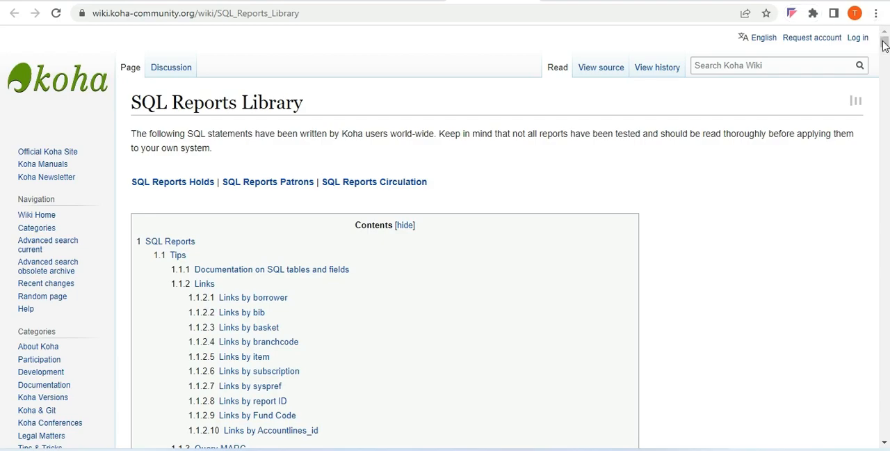
{"action": "left_click_drag", "start_coordinate": [885, 45], "coordinate": [884, 82]}
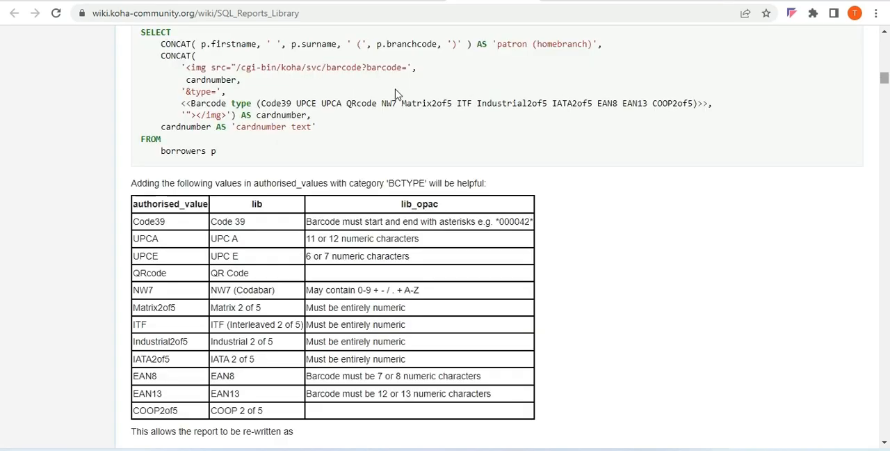
{"action": "left_click", "coordinate": [885, 33]}
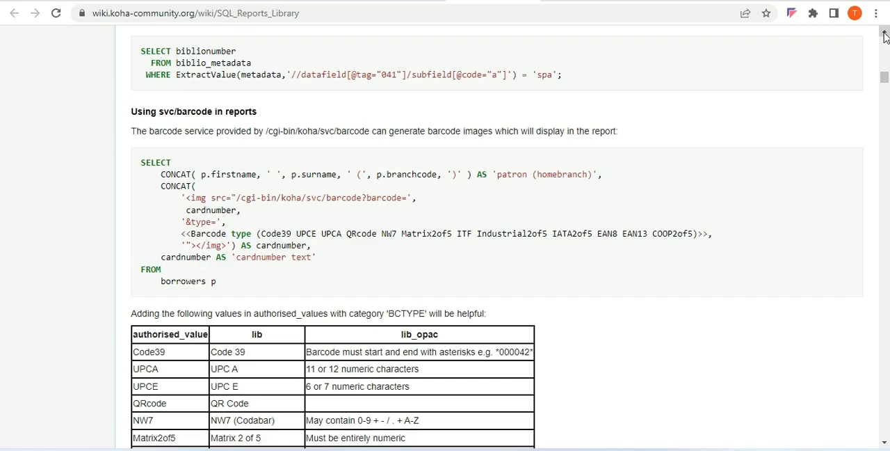
{"action": "left_click", "coordinate": [885, 32]}
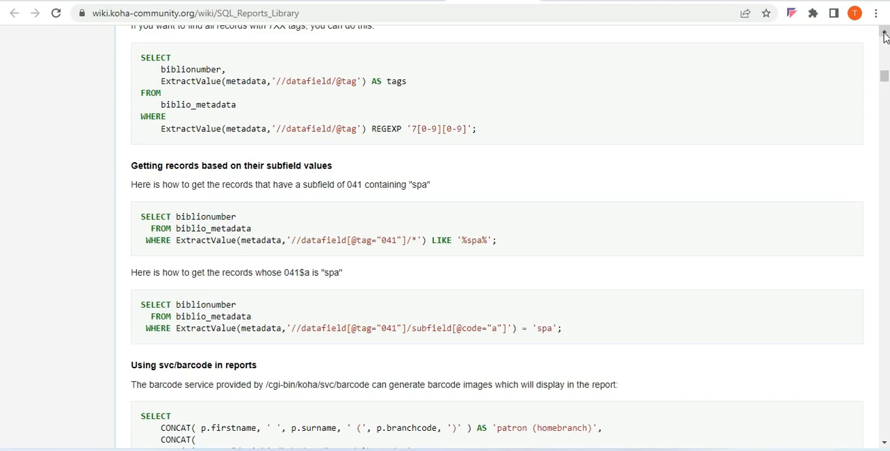
{"action": "left_click", "coordinate": [885, 33]}
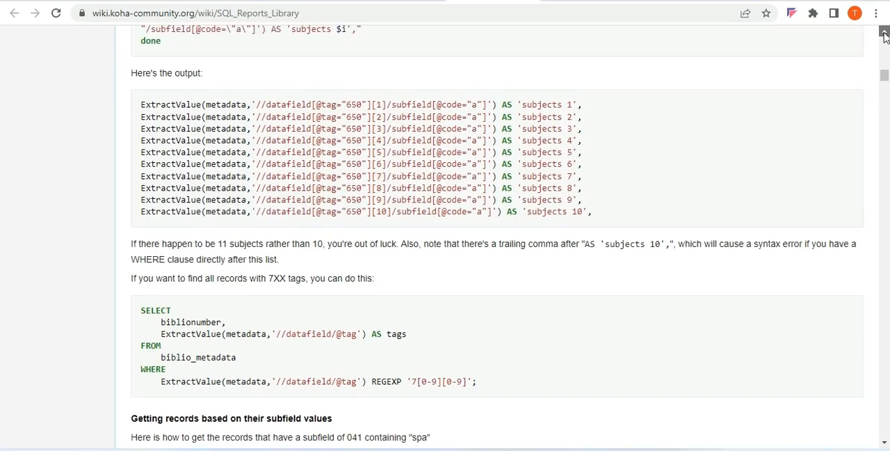
{"action": "left_click", "coordinate": [885, 32]}
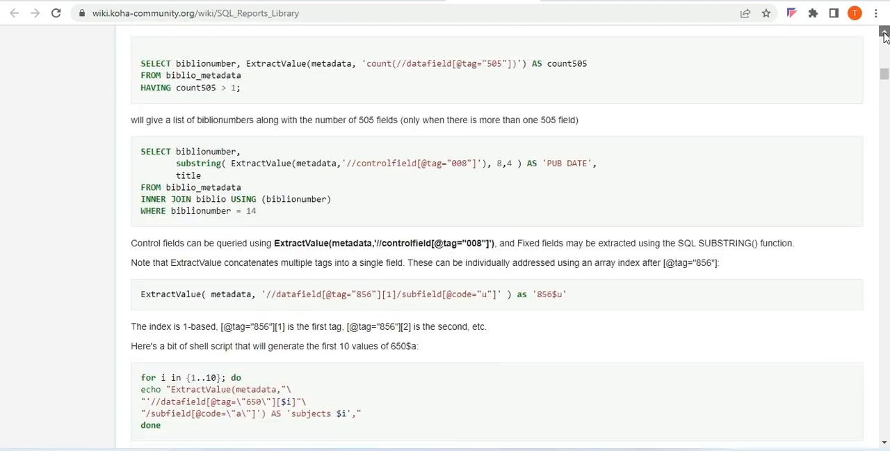
{"action": "left_click", "coordinate": [885, 32]}
{"action": "left_click", "coordinate": [885, 33]}
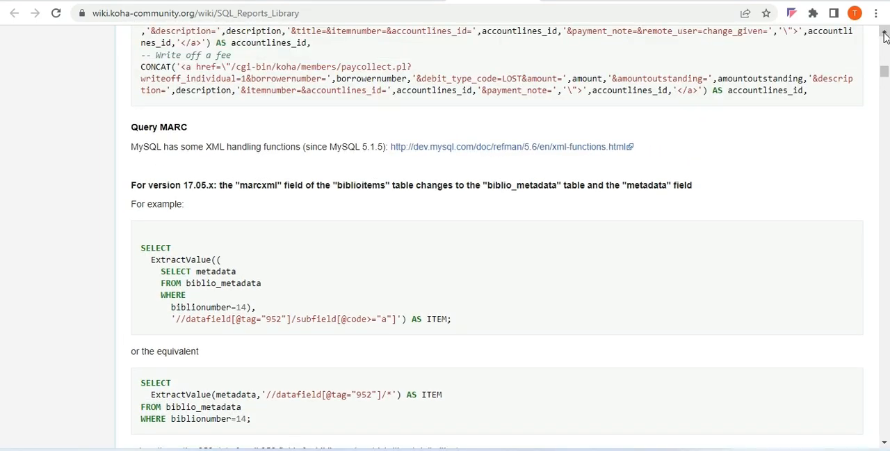
{"action": "left_click_drag", "start_coordinate": [883, 68], "coordinate": [884, 89]}
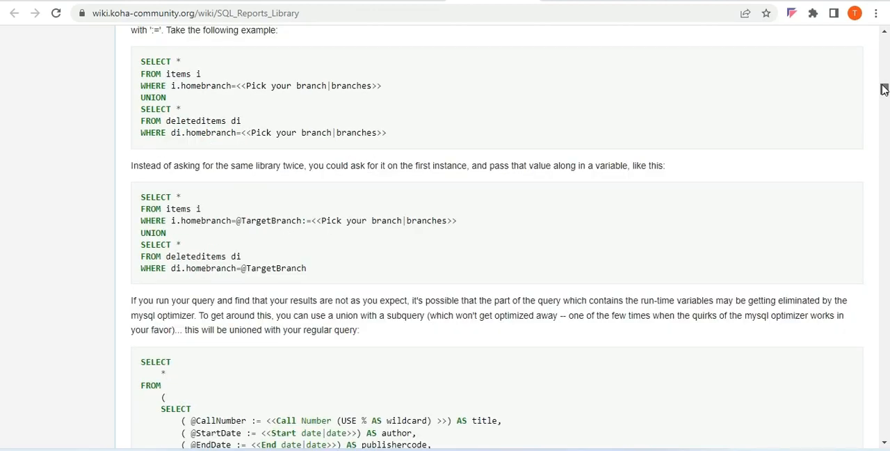
{"action": "left_click_drag", "start_coordinate": [885, 443], "coordinate": [885, 443]}
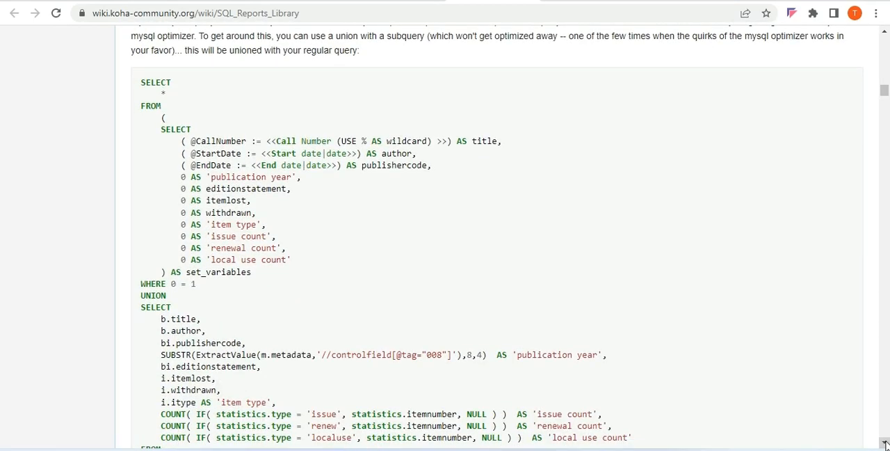
{"action": "left_click_drag", "start_coordinate": [885, 443], "coordinate": [885, 443]}
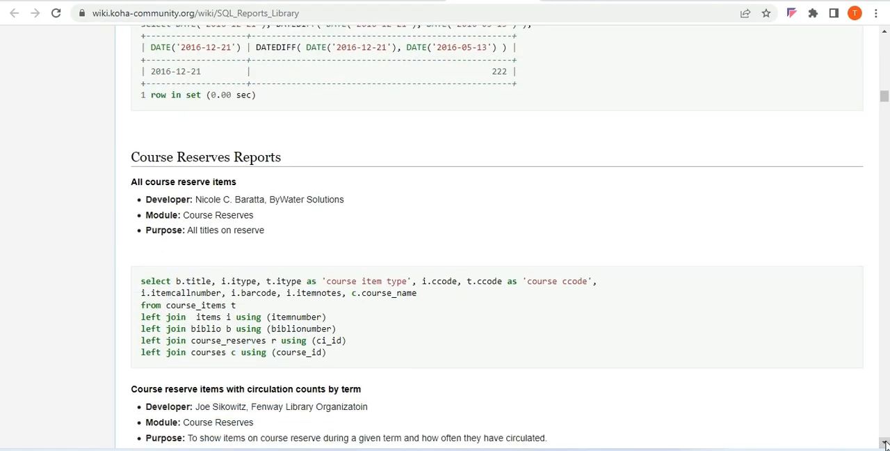
{"action": "left_click_drag", "start_coordinate": [885, 444], "coordinate": [885, 444]}
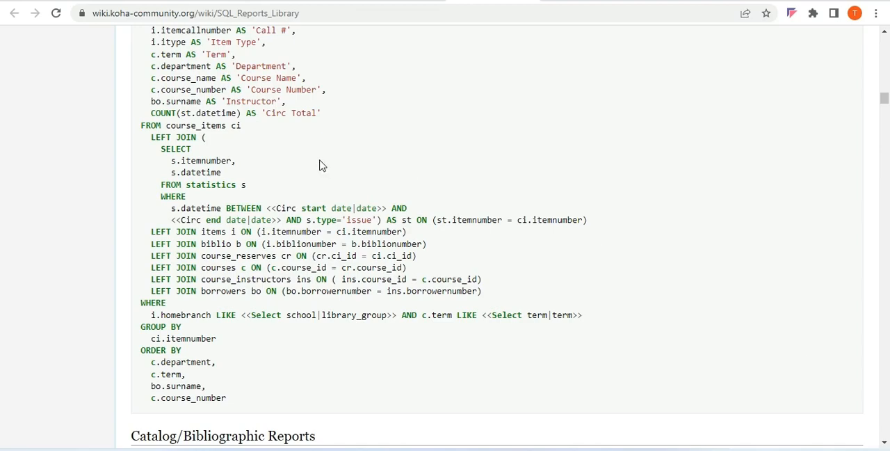
Select the entire SQL query under "Course reserve items with circulation counts by term"
{"action": "left_click_drag", "start_coordinate": [884, 32], "coordinate": [885, 31]}
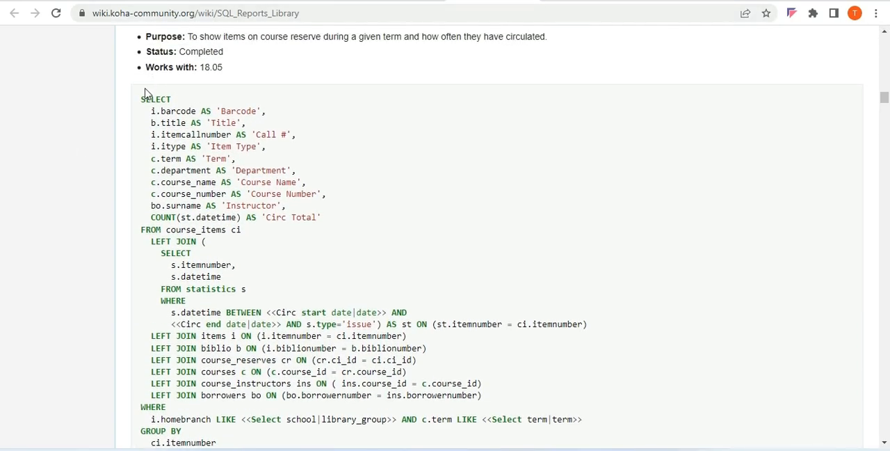
{"action": "left_click_drag", "start_coordinate": [142, 97], "coordinate": [240, 390]}
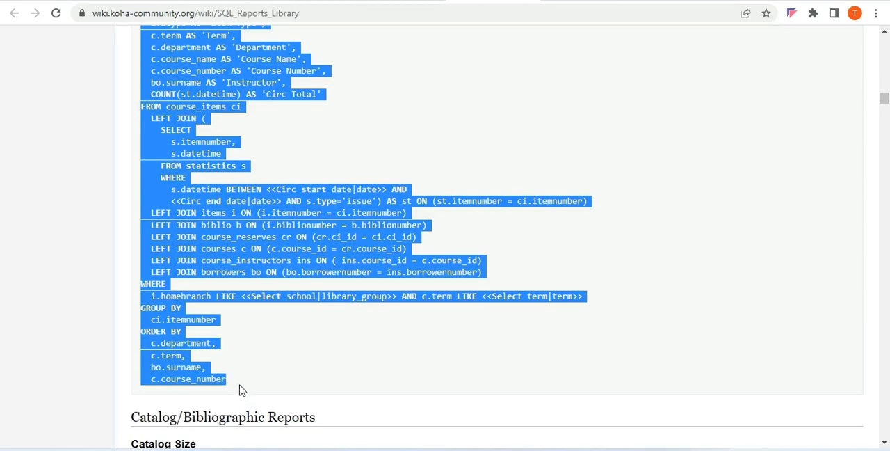
Switch back to the Koha staff interface and open the Reports module
{"action": "mouse_move", "coordinate": [573, 449]}
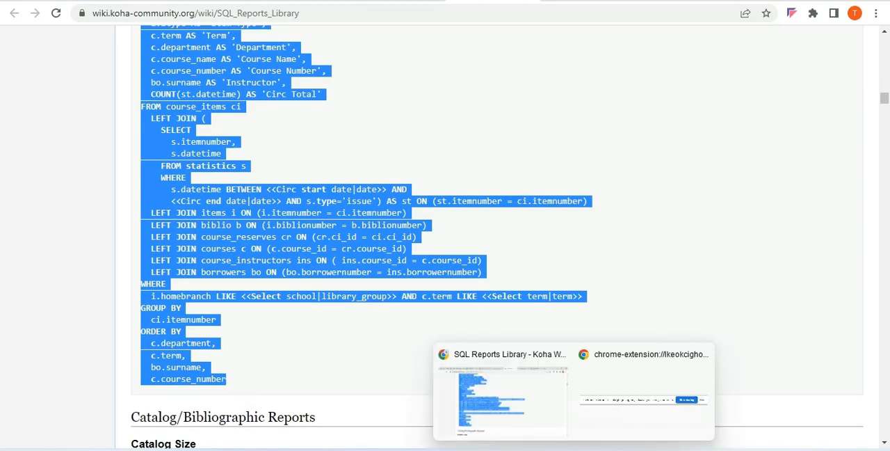
{"action": "left_click", "coordinate": [243, 1]}
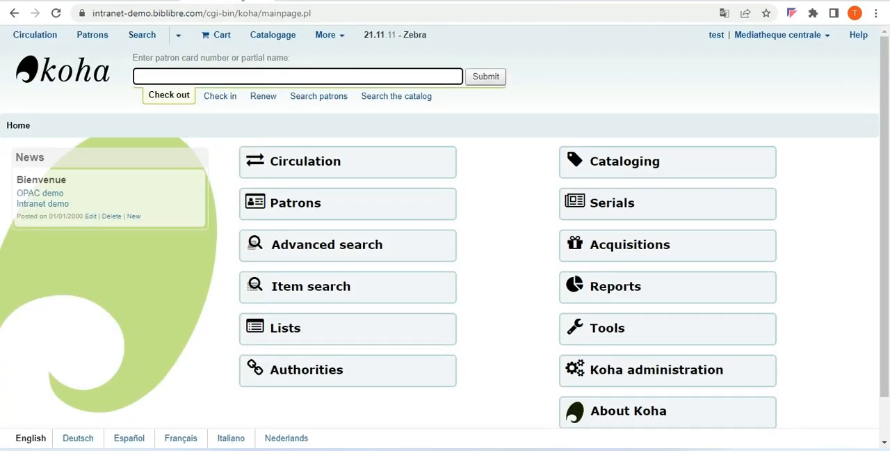
{"action": "left_click", "coordinate": [643, 302]}
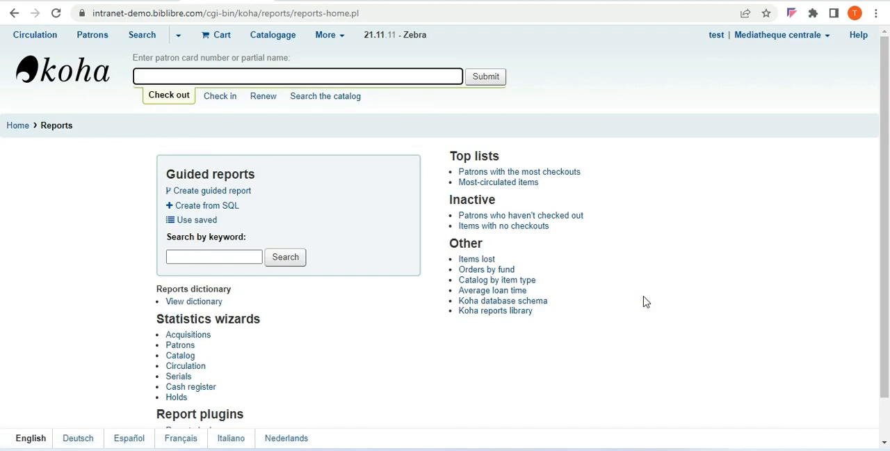
{"action": "left_click_drag", "start_coordinate": [723, 251], "coordinate": [868, 298]}
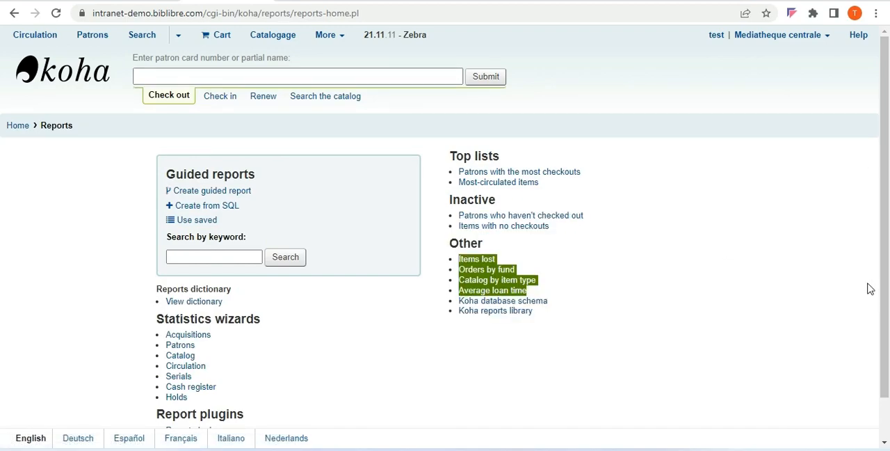
Set the browser zoom of the Koha Reports page to 125%
{"action": "left_click", "coordinate": [876, 13]}
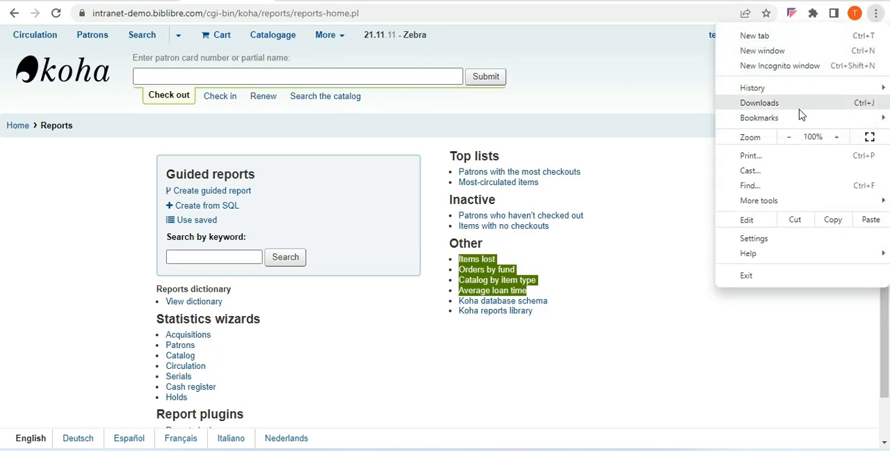
{"action": "left_click", "coordinate": [835, 137]}
{"action": "left_click", "coordinate": [836, 137]}
{"action": "left_click", "coordinate": [836, 137]}
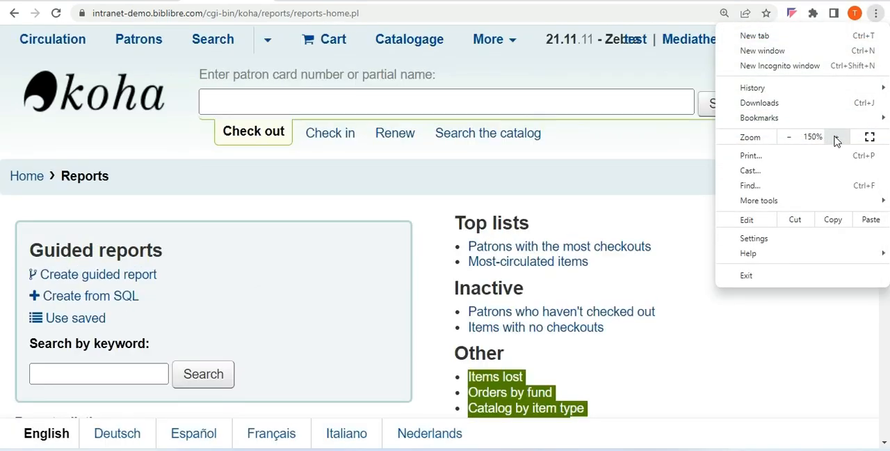
{"action": "left_click", "coordinate": [789, 137]}
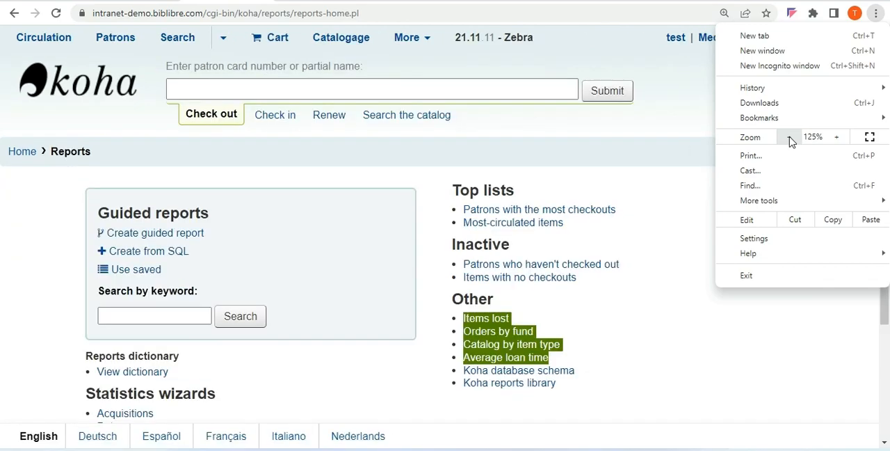
{"action": "left_click", "coordinate": [737, 394]}
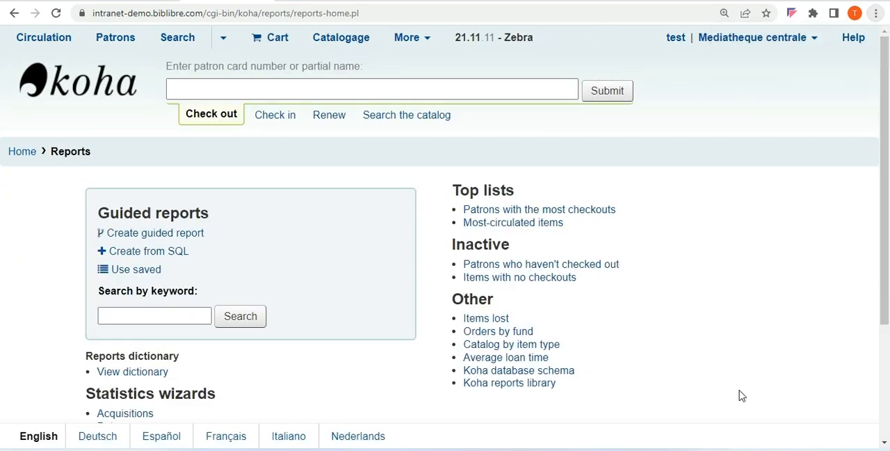
Start a new report from SQL in Koha and name it test44
{"action": "left_click", "coordinate": [164, 256]}
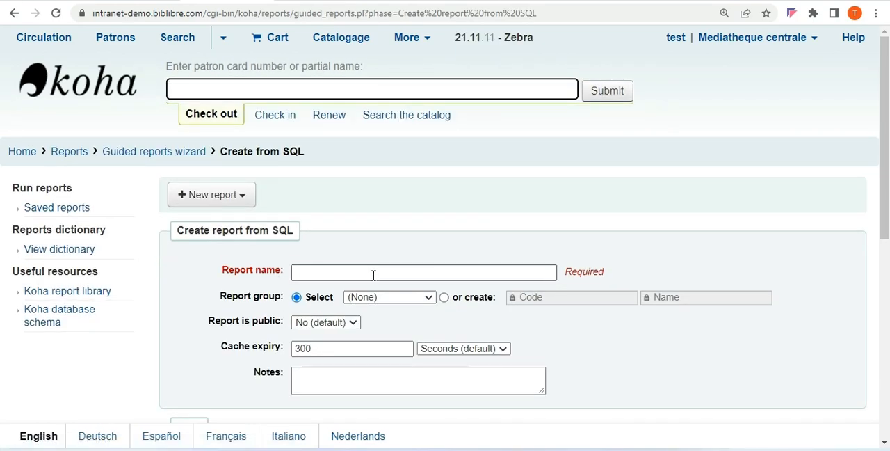
{"action": "left_click", "coordinate": [372, 276]}
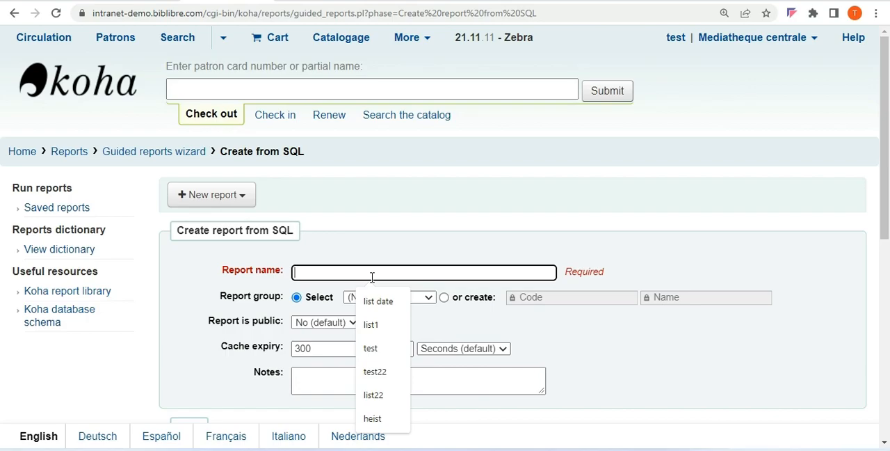
{"action": "type", "text": "test44"}
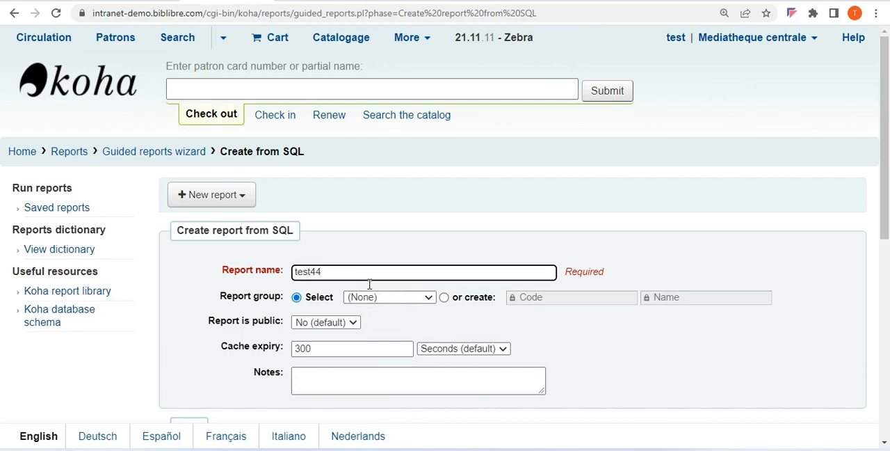
Paste the copied course reserves query into the report's SQL editor and try to save the report
{"action": "left_click_drag", "start_coordinate": [880, 207], "coordinate": [826, 359]}
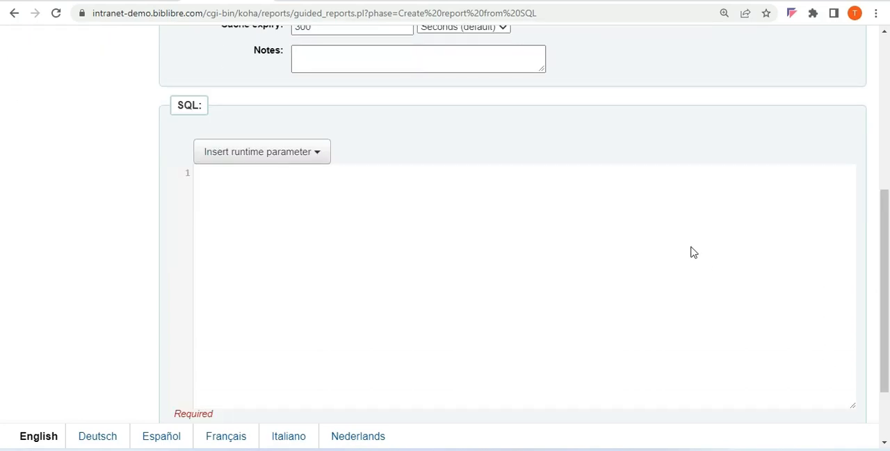
{"action": "left_click", "coordinate": [693, 215]}
{"action": "key", "text": "ctrl+v"}
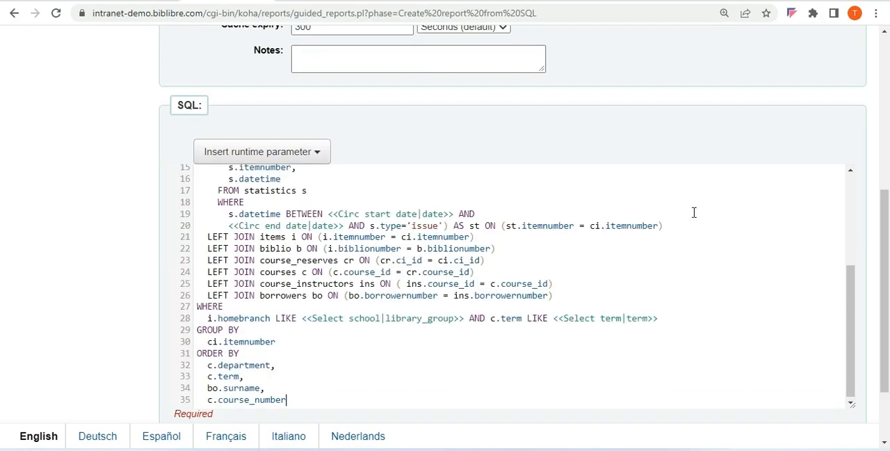
{"action": "scroll", "coordinate": [338, 269], "scroll_direction": "down", "scroll_amount": 3}
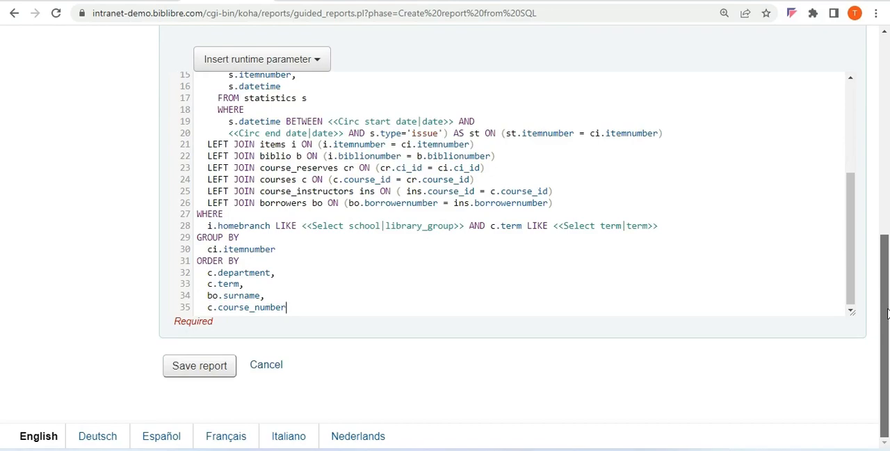
{"action": "left_click", "coordinate": [200, 365]}
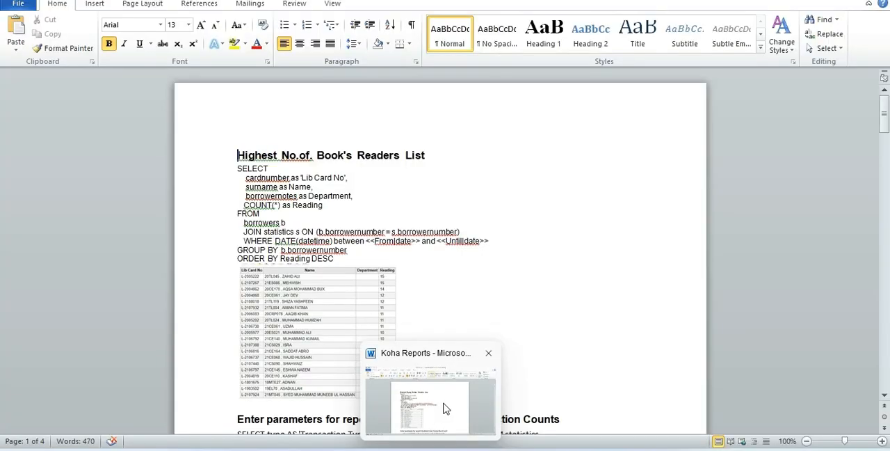
Switch to the Koha Reports document in Word and copy the entire SQL query under "Highest No.of. Book's Readers List"
{"action": "left_click", "coordinate": [445, 408]}
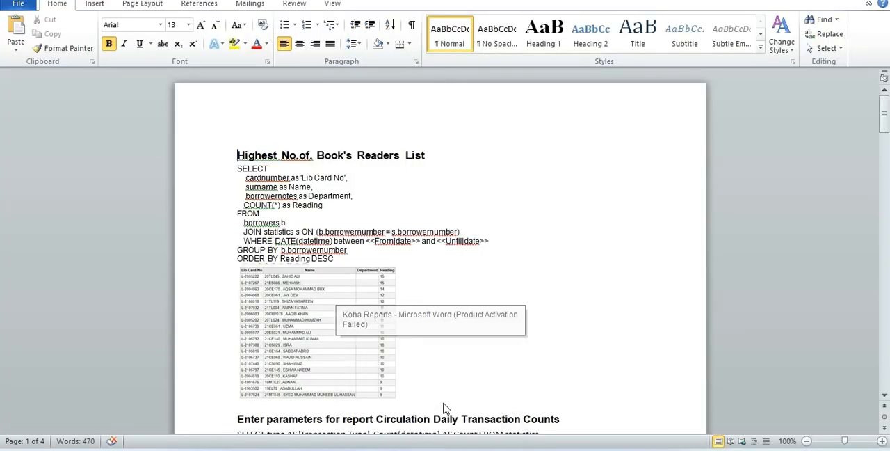
{"action": "left_click", "coordinate": [882, 440]}
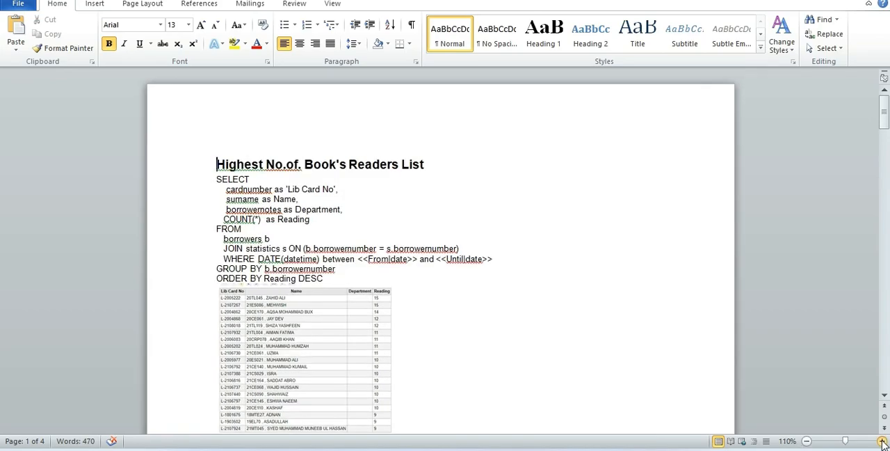
{"action": "left_click", "coordinate": [882, 440]}
{"action": "left_click", "coordinate": [882, 440]}
{"action": "left_click", "coordinate": [882, 440]}
{"action": "left_click", "coordinate": [882, 440]}
{"action": "left_click", "coordinate": [882, 440]}
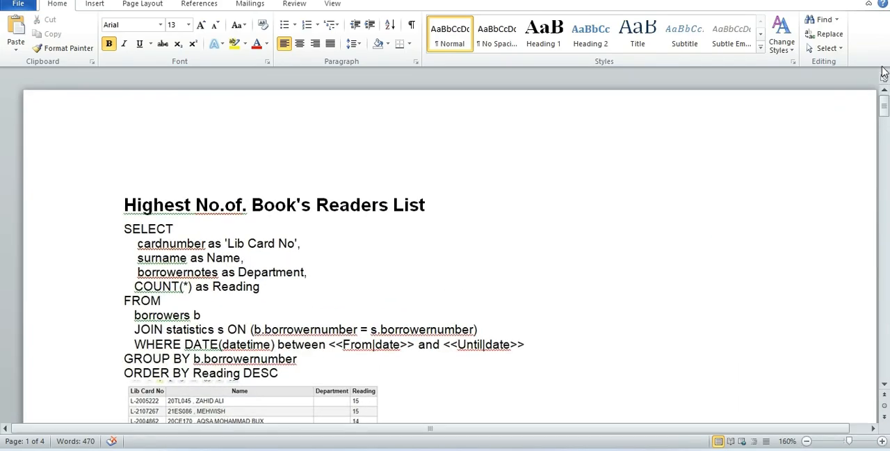
{"action": "left_click_drag", "start_coordinate": [885, 110], "coordinate": [885, 117]}
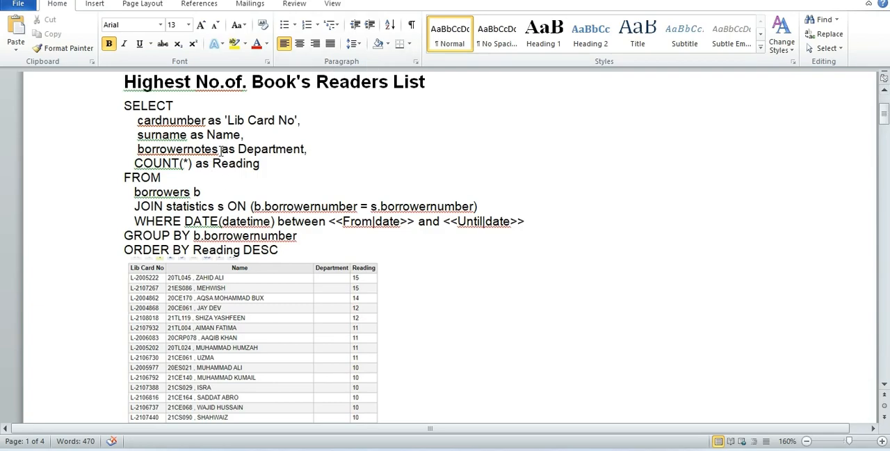
{"action": "left_click_drag", "start_coordinate": [126, 106], "coordinate": [277, 247]}
{"action": "key", "text": "ctrl+c"}
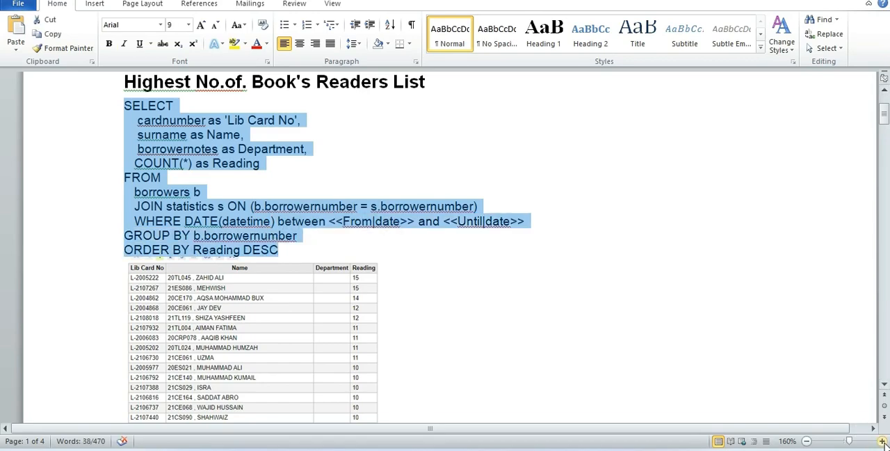
{"action": "left_click", "coordinate": [882, 441]}
{"action": "left_click", "coordinate": [882, 441]}
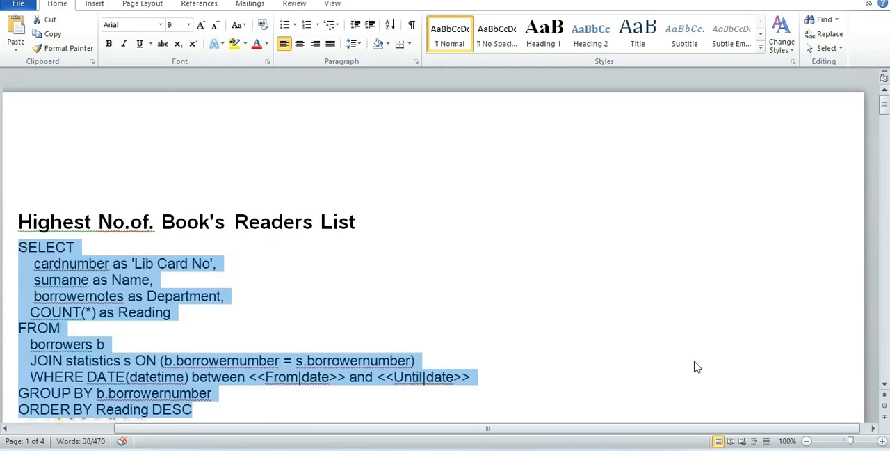
{"action": "left_click_drag", "start_coordinate": [675, 429], "coordinate": [602, 440]}
{"action": "left_click_drag", "start_coordinate": [884, 104], "coordinate": [884, 122]}
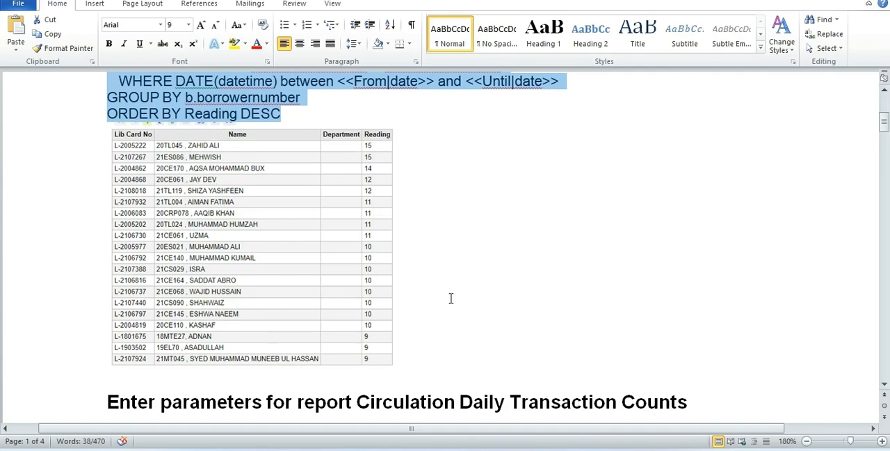
Switch back to Koha, return to the SQL report form, paste the copied readers query, and save the report
{"action": "mouse_move", "coordinate": [574, 449]}
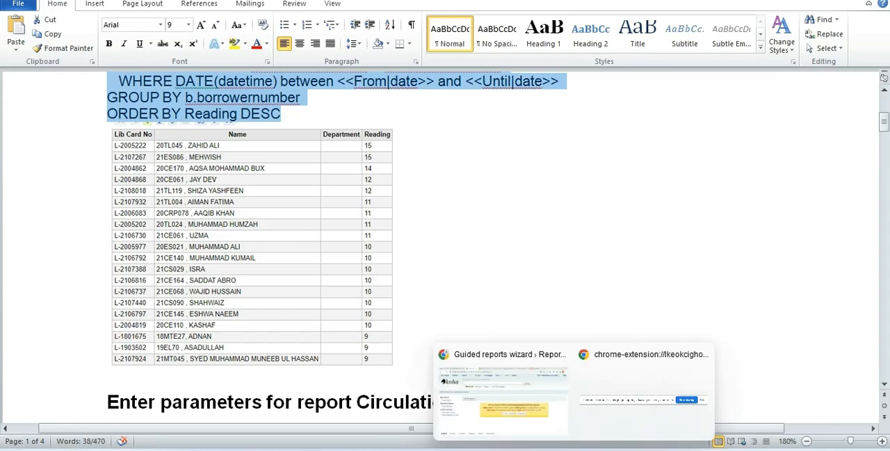
{"action": "left_click", "coordinate": [498, 399]}
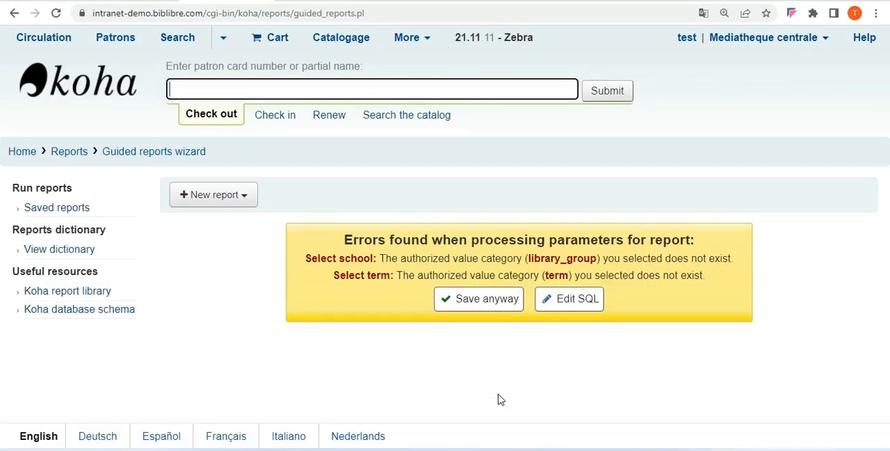
{"action": "left_click", "coordinate": [565, 306]}
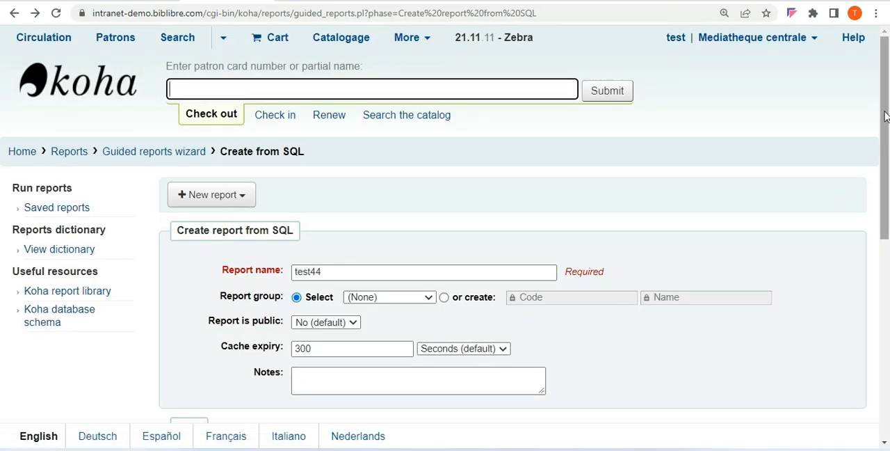
{"action": "left_click_drag", "start_coordinate": [885, 116], "coordinate": [866, 267]}
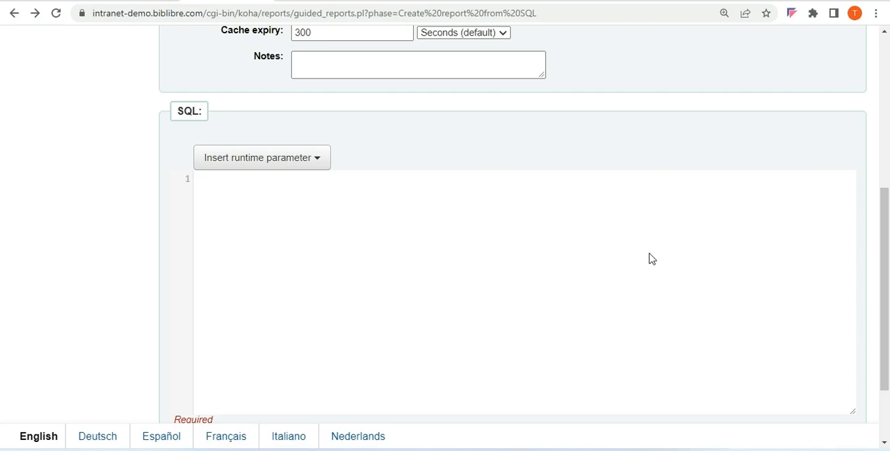
{"action": "key", "text": "ctrl+v"}
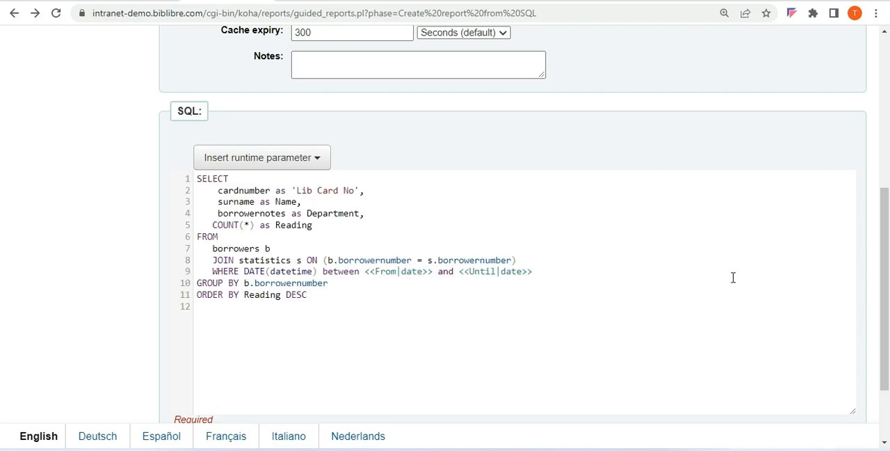
{"action": "left_click_drag", "start_coordinate": [884, 237], "coordinate": [866, 307]}
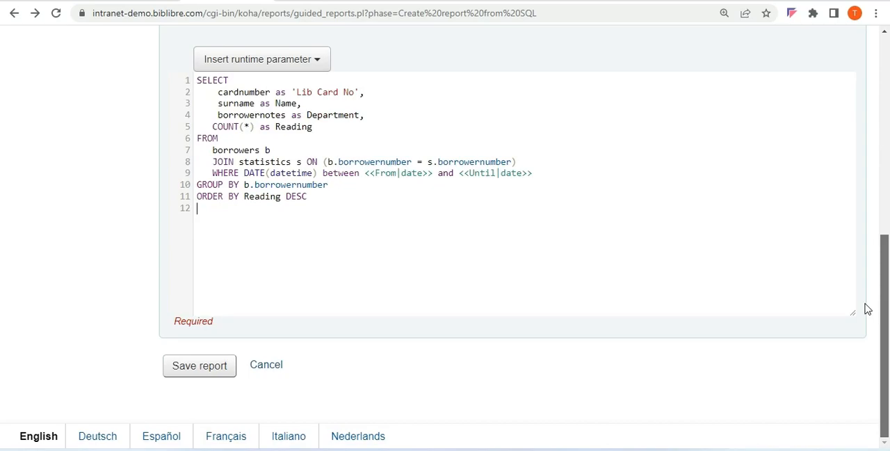
{"action": "left_click", "coordinate": [191, 376]}
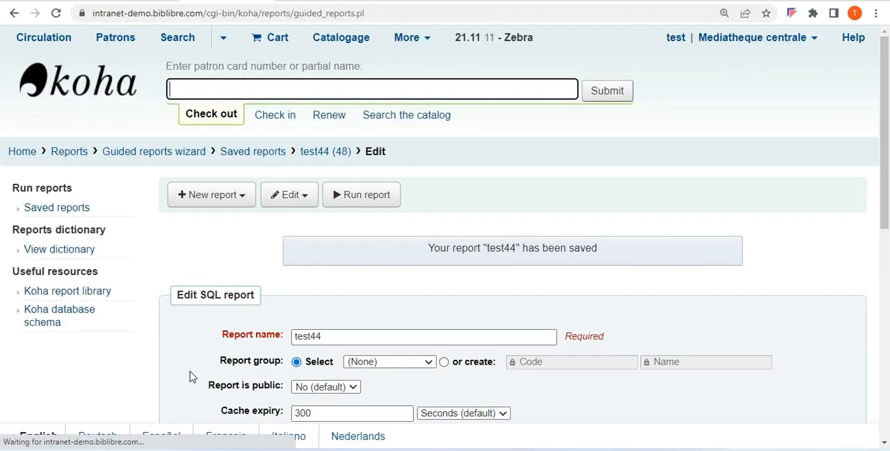
Open the run parameters of the saved test44 report and set the From date to 04/05/2022
{"action": "left_click", "coordinate": [355, 198]}
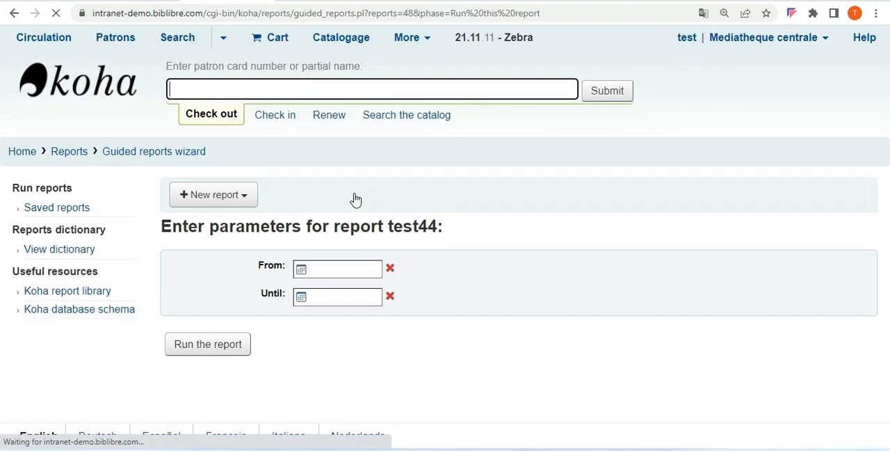
{"action": "left_click", "coordinate": [345, 270]}
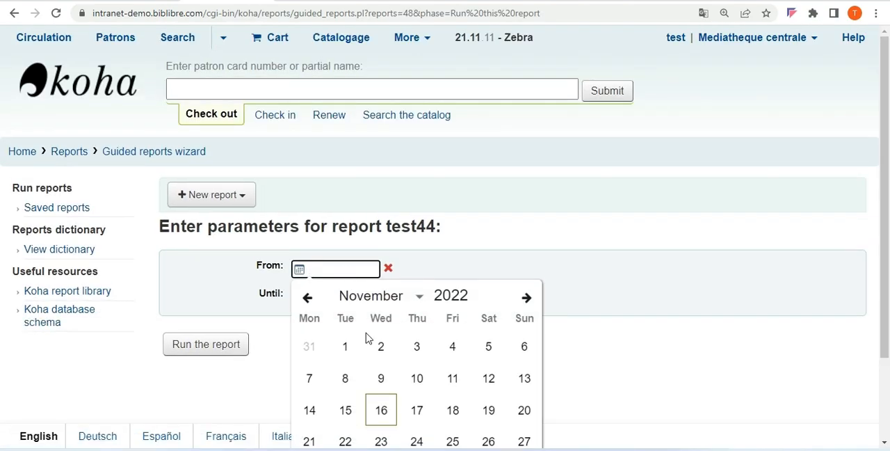
{"action": "left_click", "coordinate": [417, 298]}
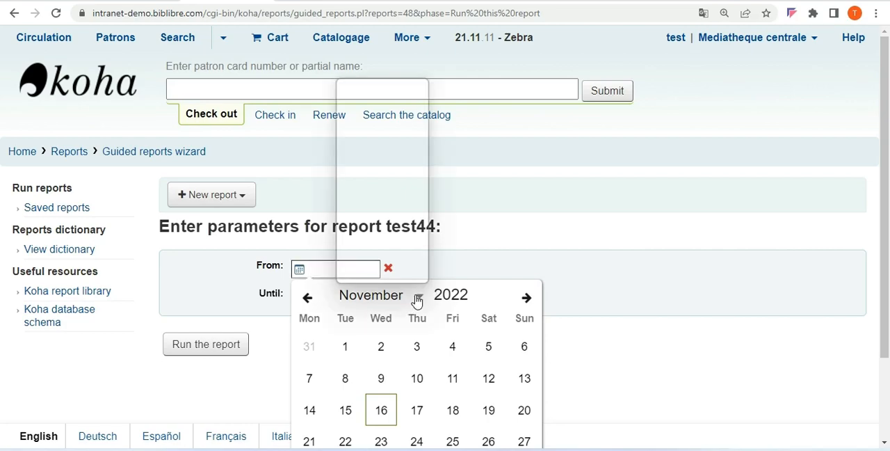
{"action": "left_click", "coordinate": [376, 232]}
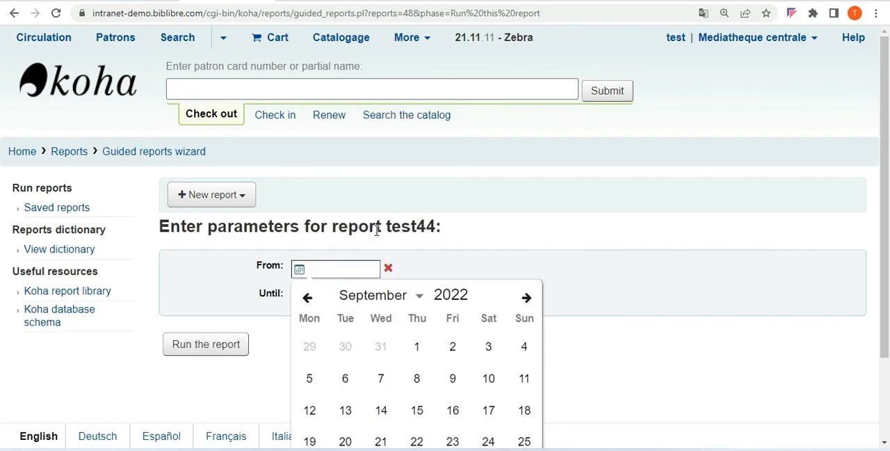
{"action": "left_click", "coordinate": [420, 298]}
{"action": "left_click", "coordinate": [366, 153]}
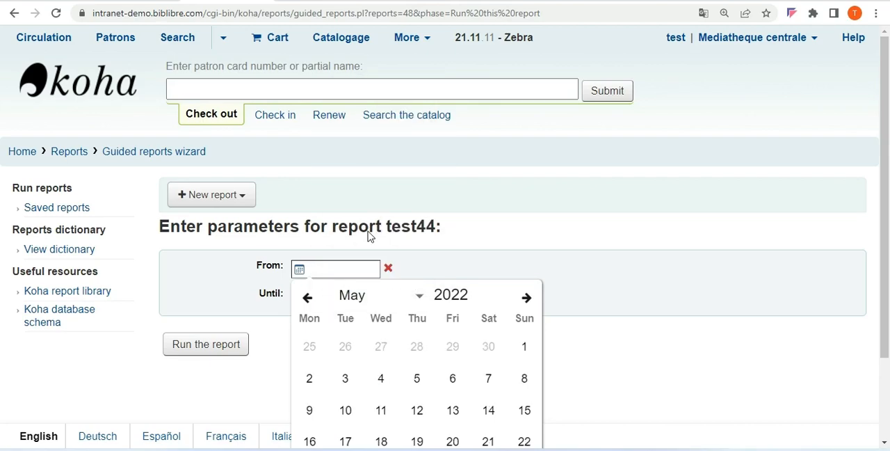
{"action": "left_click", "coordinate": [379, 383]}
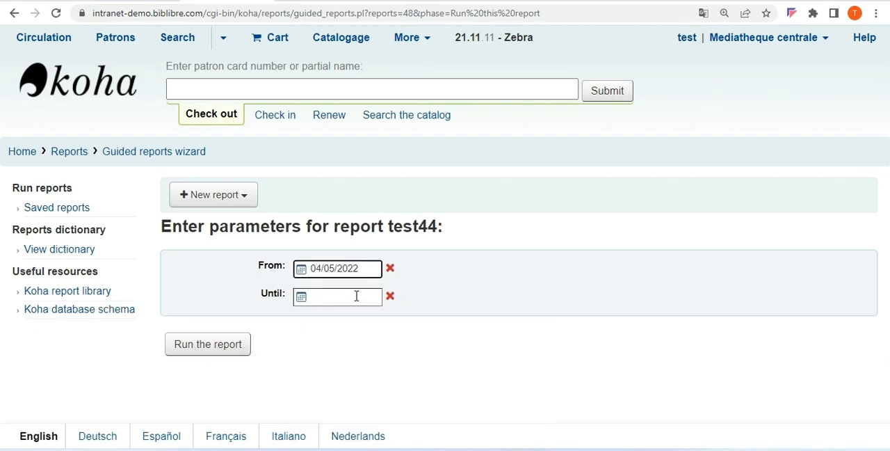
Set the Until date to 8 November 2022 and run the report
{"action": "left_click", "coordinate": [356, 295]}
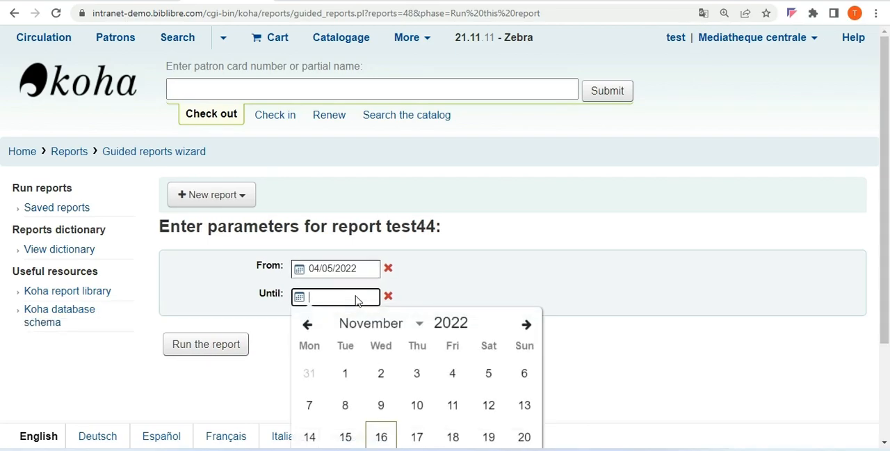
{"action": "left_click", "coordinate": [352, 411]}
{"action": "left_click", "coordinate": [211, 343]}
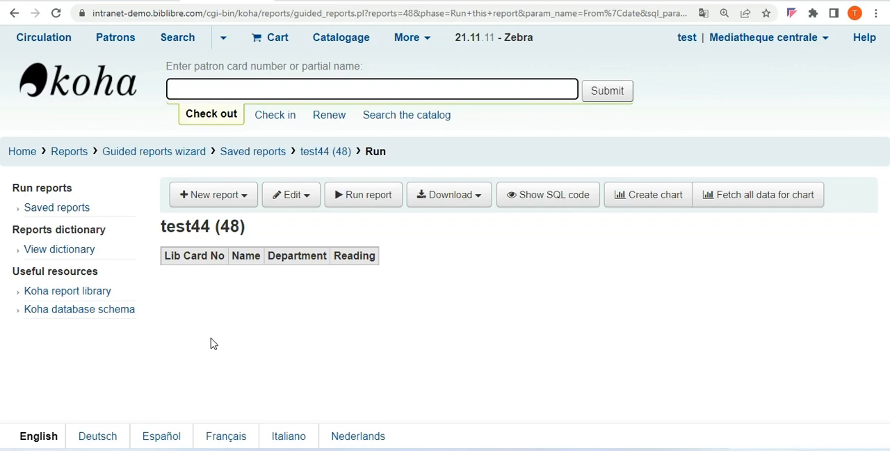
Run the test44 report again from 01/11/2022 until 15/11/2022 and highlight the first result row
{"action": "left_click", "coordinate": [369, 203]}
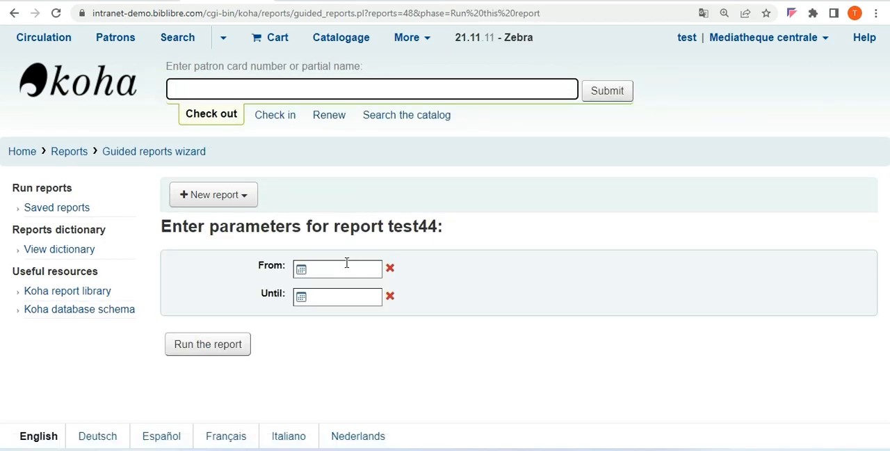
{"action": "left_click", "coordinate": [346, 263]}
{"action": "left_click", "coordinate": [347, 347]}
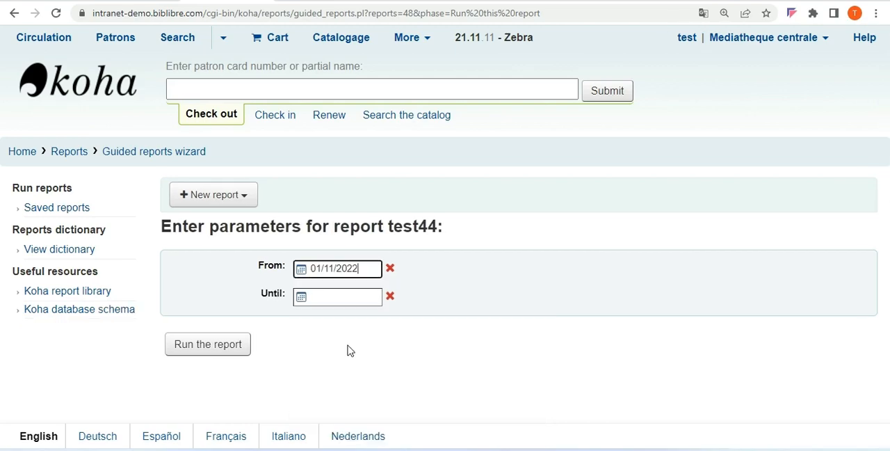
{"action": "left_click", "coordinate": [346, 303]}
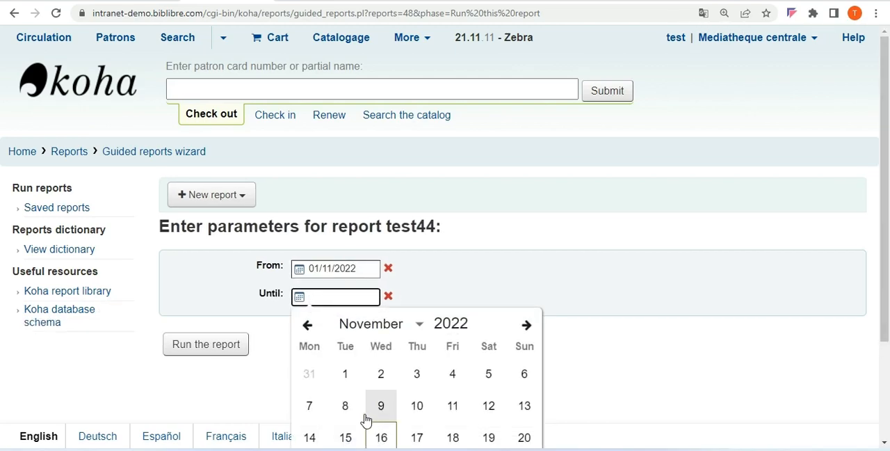
{"action": "left_click", "coordinate": [346, 437]}
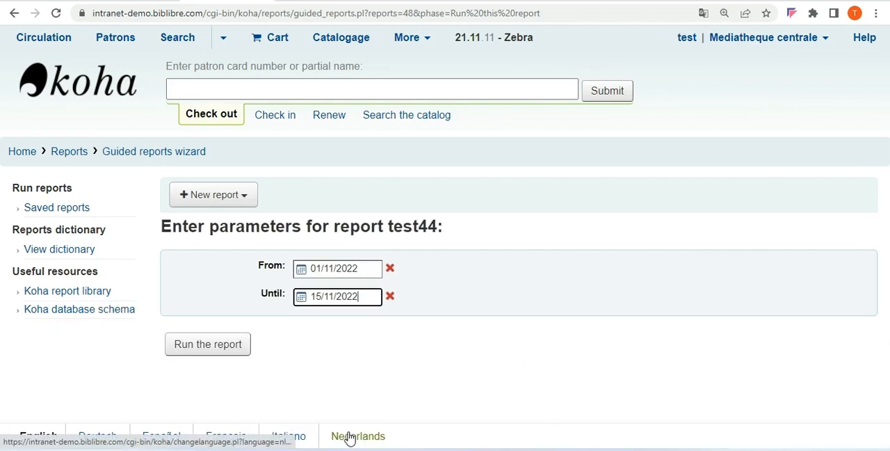
{"action": "left_click", "coordinate": [204, 342]}
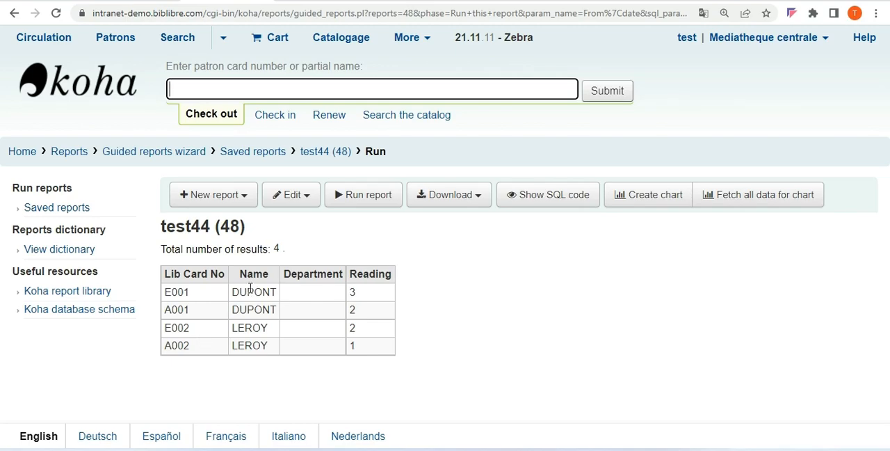
{"action": "left_click_drag", "start_coordinate": [167, 291], "coordinate": [381, 293]}
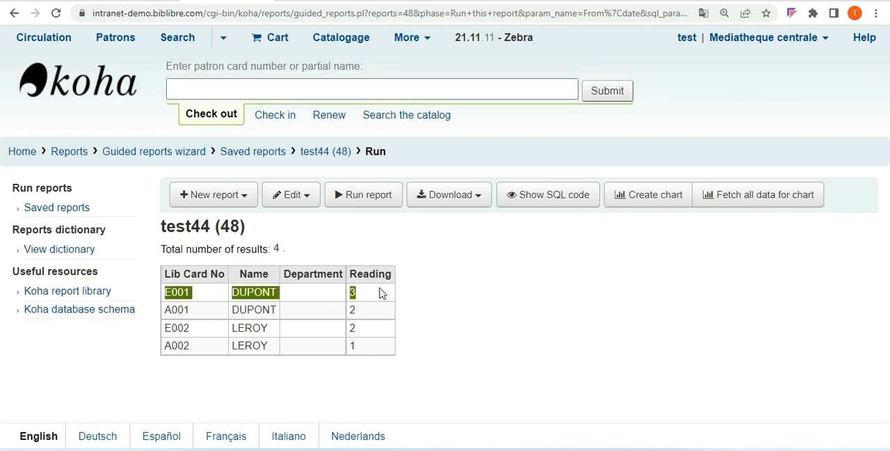
Highlight the second result row, then switch to the Word document with the SQL queries and enlarge its view to 500%
{"action": "left_click_drag", "start_coordinate": [170, 312], "coordinate": [370, 307]}
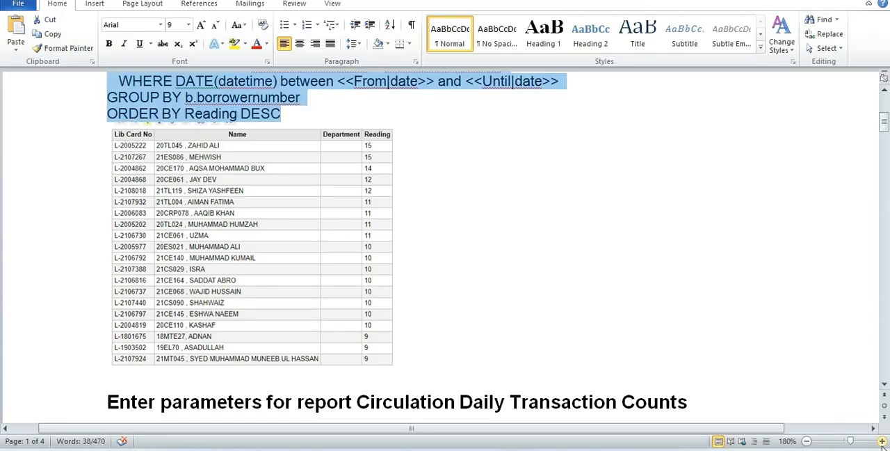
{"action": "left_click", "coordinate": [881, 441]}
{"action": "left_click", "coordinate": [882, 442]}
{"action": "left_click", "coordinate": [881, 441]}
{"action": "left_click", "coordinate": [881, 441]}
{"action": "left_click", "coordinate": [881, 441]}
{"action": "left_click", "coordinate": [882, 442]}
{"action": "double_click", "coordinate": [882, 442]}
{"action": "double_click", "coordinate": [881, 441]}
{"action": "left_click", "coordinate": [881, 442]}
{"action": "double_click", "coordinate": [882, 442]}
{"action": "left_click", "coordinate": [882, 442]}
{"action": "left_click", "coordinate": [881, 441]}
{"action": "double_click", "coordinate": [882, 441]}
{"action": "double_click", "coordinate": [881, 441]}
{"action": "double_click", "coordinate": [882, 441]}
{"action": "double_click", "coordinate": [881, 442]}
{"action": "left_click", "coordinate": [882, 442]}
{"action": "double_click", "coordinate": [881, 442]}
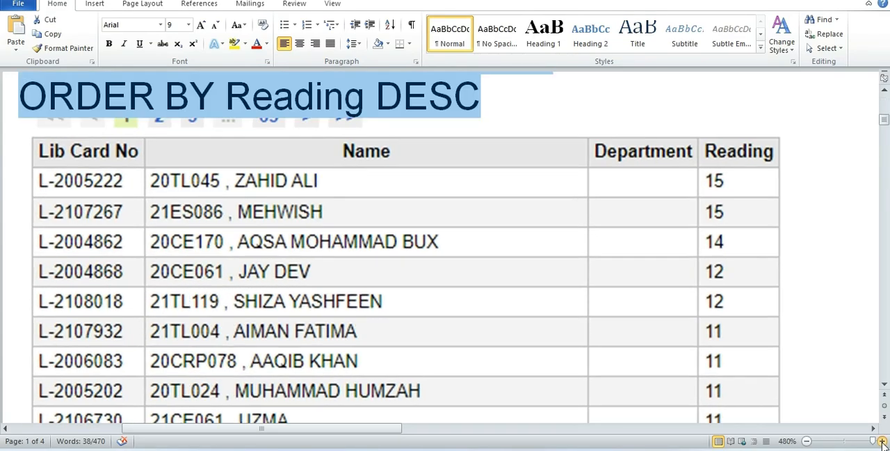
{"action": "double_click", "coordinate": [882, 441]}
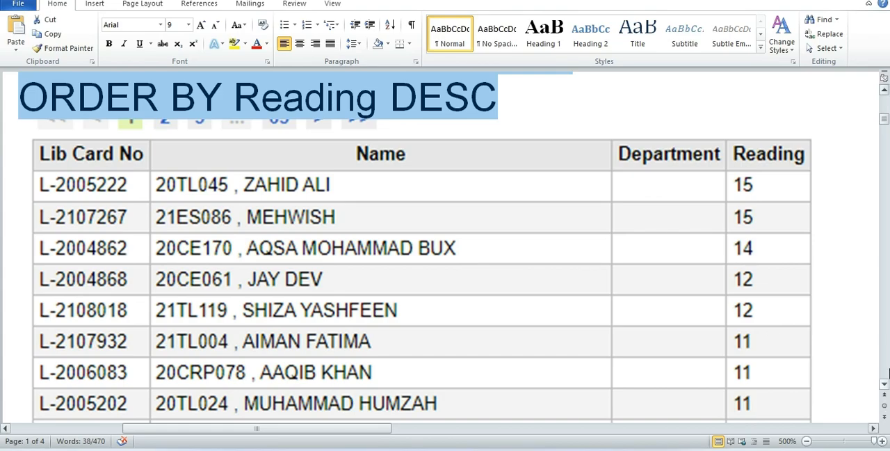
Copy the Circulation Daily Transaction Counts query from the Word document and switch back to Koha
{"action": "left_click_drag", "start_coordinate": [885, 384], "coordinate": [885, 385]}
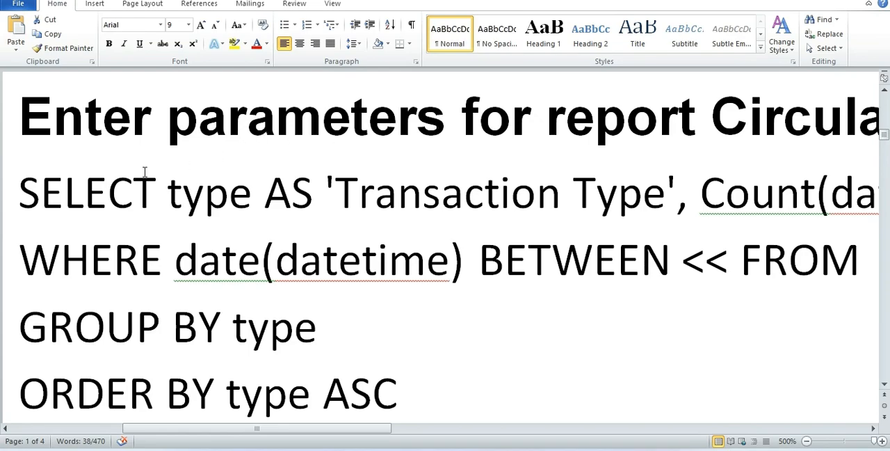
{"action": "left_click_drag", "start_coordinate": [23, 187], "coordinate": [404, 248]}
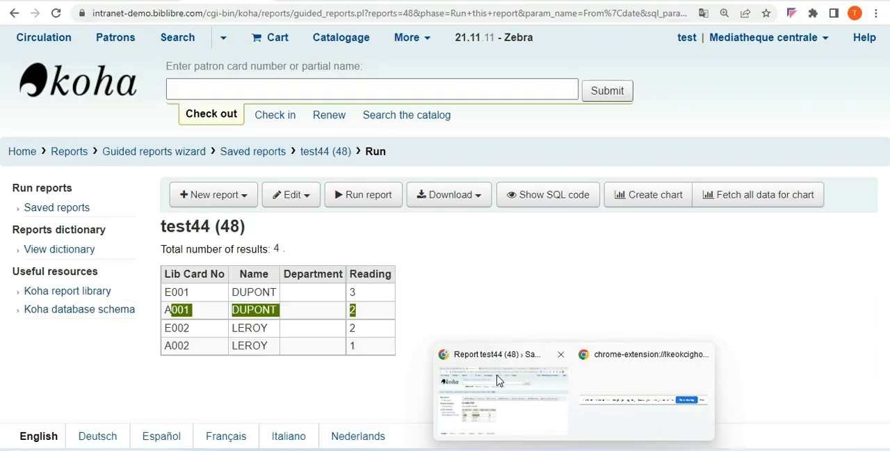
{"action": "left_click", "coordinate": [497, 380]}
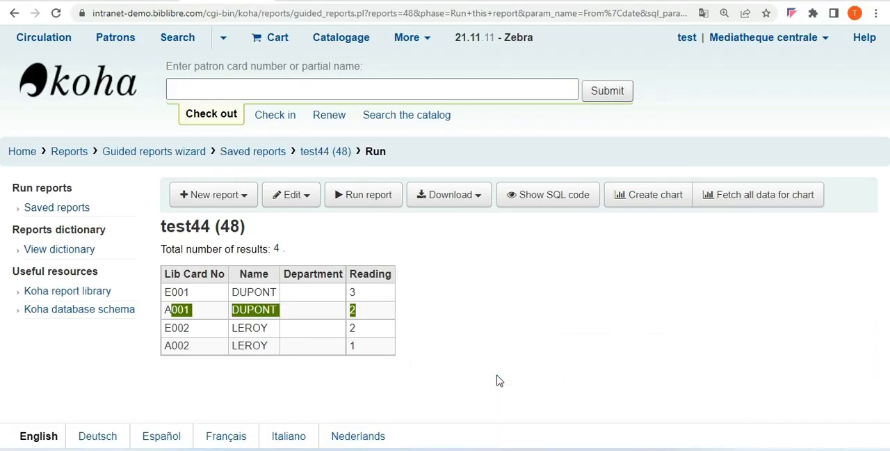
Open the test44 report for editing, replace its SQL with the copied transaction type query, and save the update
{"action": "left_click", "coordinate": [292, 199]}
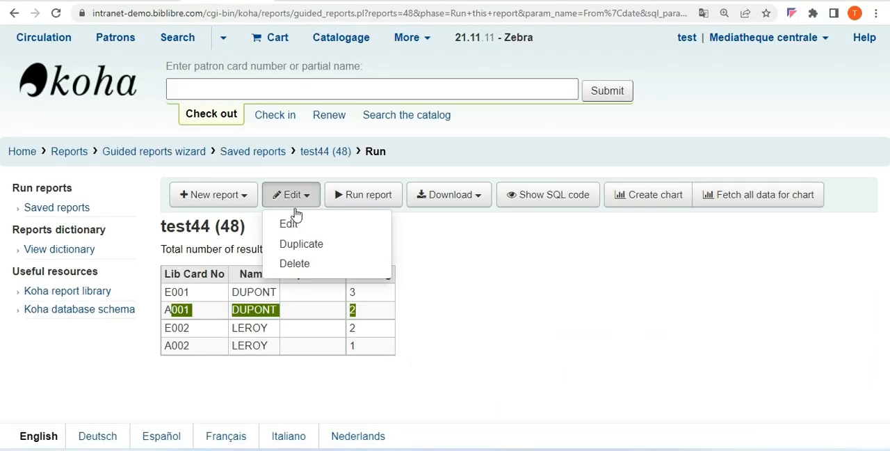
{"action": "left_click", "coordinate": [324, 232]}
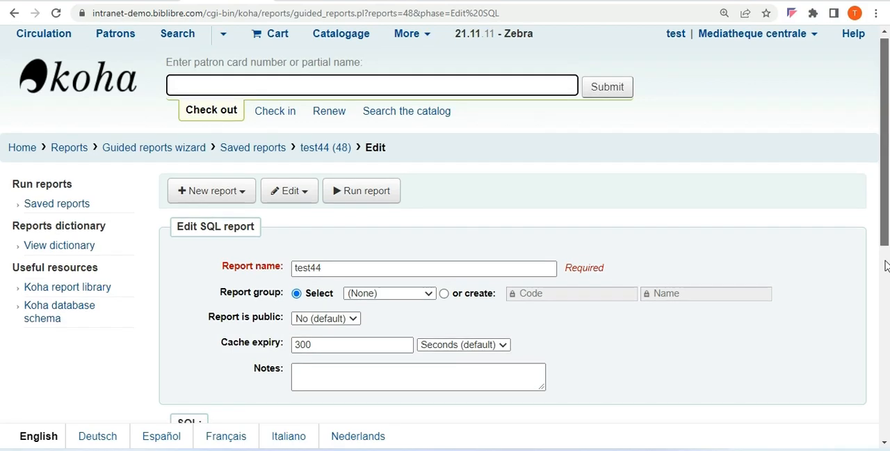
{"action": "left_click_drag", "start_coordinate": [886, 215], "coordinate": [887, 335]}
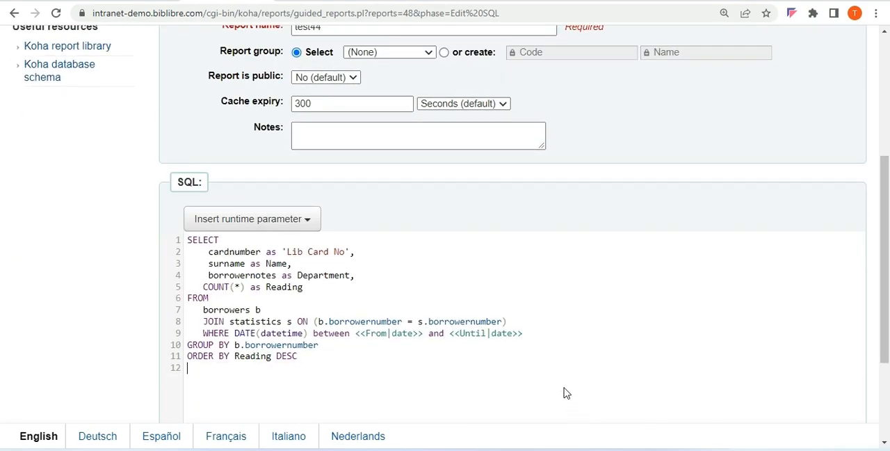
{"action": "key", "text": "ctrl+a"}
{"action": "type", "text": "SELECT type AS 'Transaction Type', Count(datetime) AS Count FROM statistics WHERE date(datetime) BETWEEN << FROM |date>> AND <<TO |date>> GROUP BY type ORDER BY type ASC"}
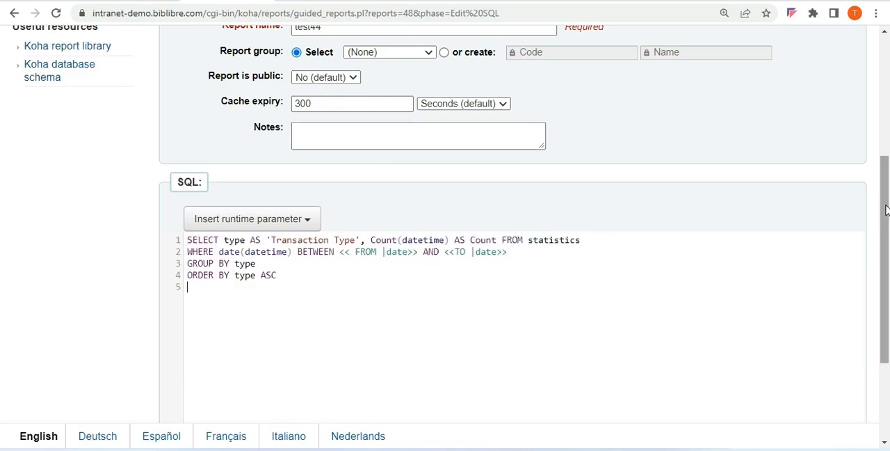
{"action": "scroll", "coordinate": [874, 351], "scroll_direction": "down", "scroll_amount": 2}
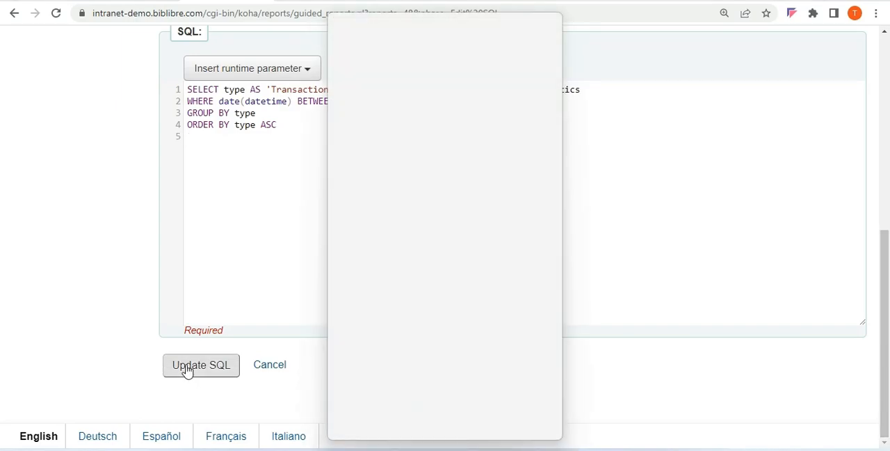
{"action": "left_click", "coordinate": [186, 371]}
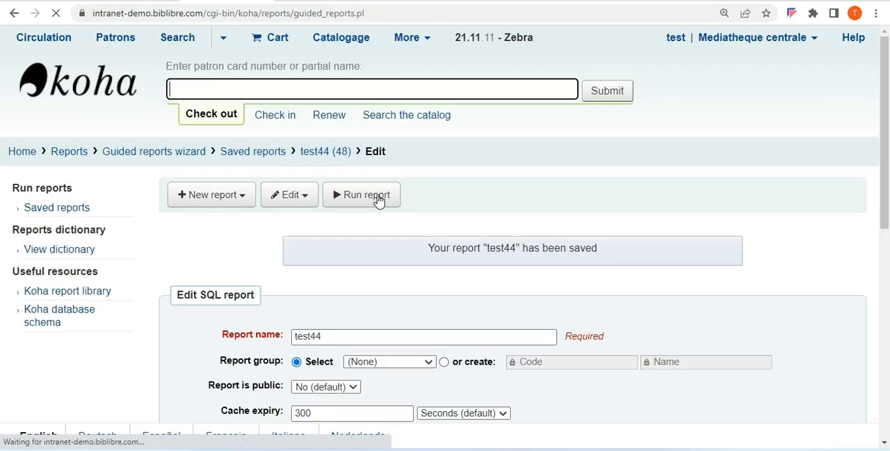
Run the updated test44 report from 01/11/2022 to 15/11/2022
{"action": "left_click", "coordinate": [377, 198]}
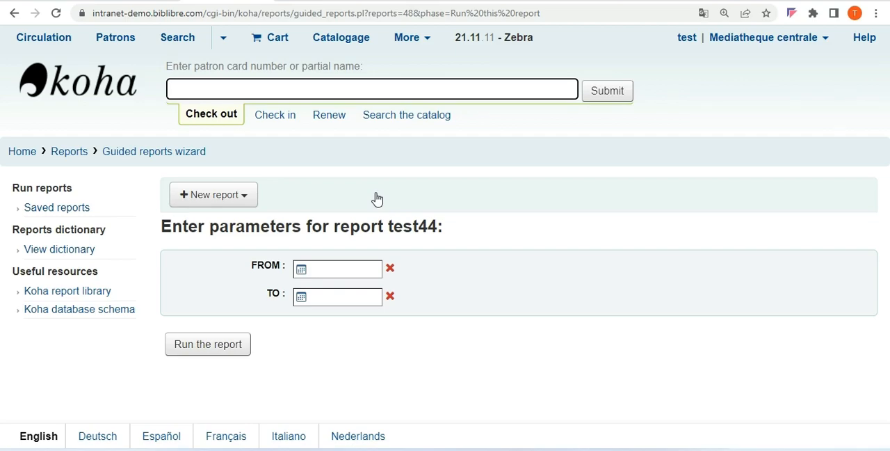
{"action": "left_click", "coordinate": [355, 271]}
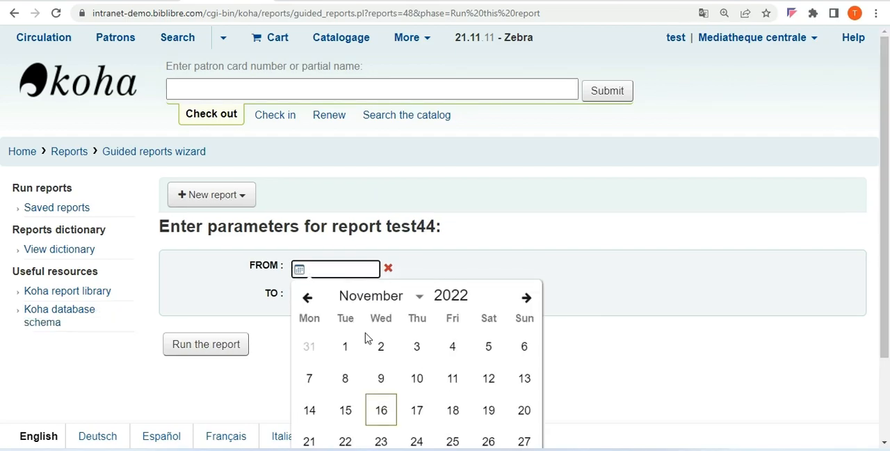
{"action": "left_click", "coordinate": [347, 346]}
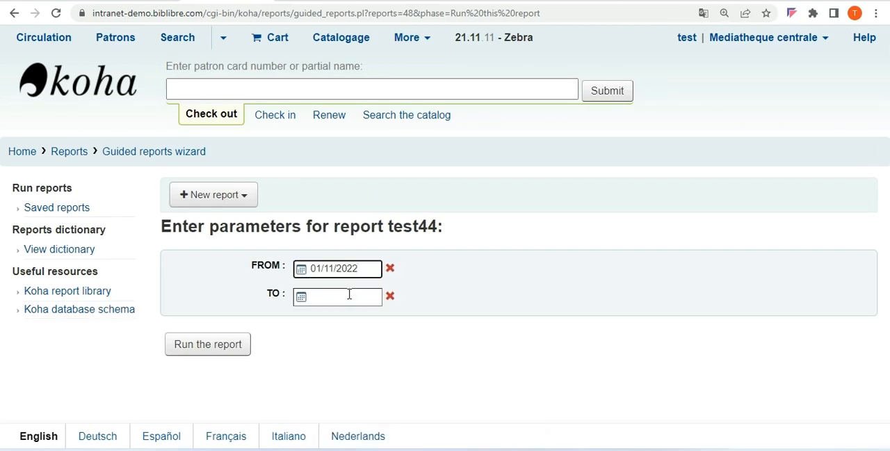
{"action": "left_click", "coordinate": [349, 293]}
{"action": "left_click", "coordinate": [343, 439]}
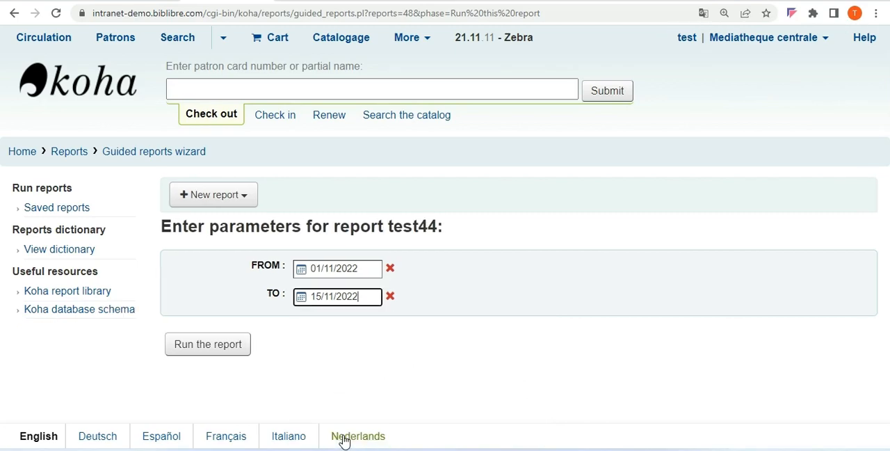
{"action": "left_click", "coordinate": [227, 347]}
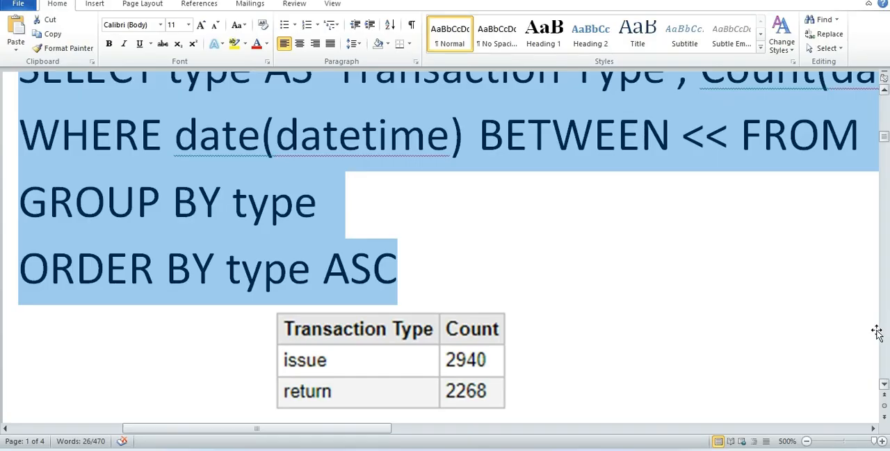
Switch to the Word document, copy the page 2 query counting issues and renewals by item type and branch, and return to Koha
{"action": "left_click", "coordinate": [883, 383]}
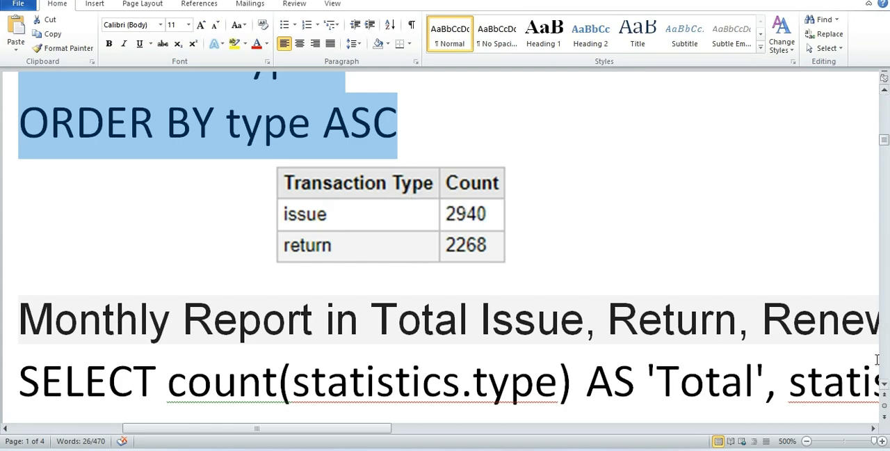
{"action": "left_click", "coordinate": [883, 386]}
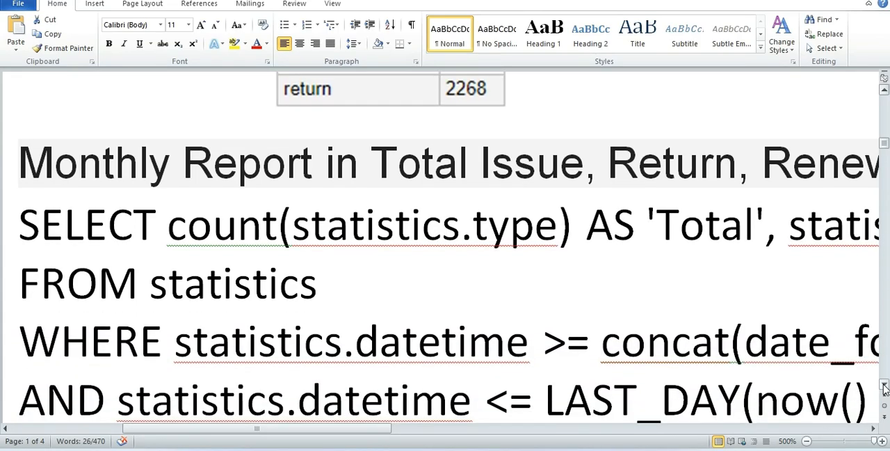
{"action": "left_click", "coordinate": [883, 385]}
{"action": "left_click", "coordinate": [883, 386]}
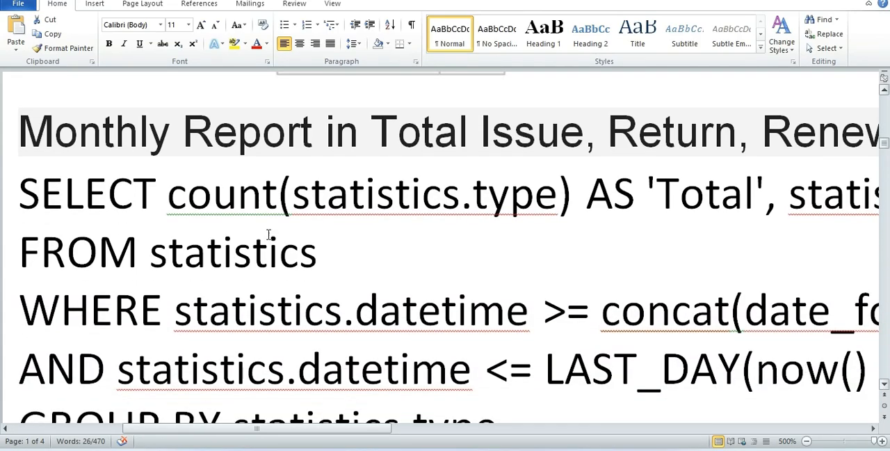
{"action": "left_click", "coordinate": [883, 386]}
{"action": "left_click_drag", "start_coordinate": [884, 385], "coordinate": [883, 386]}
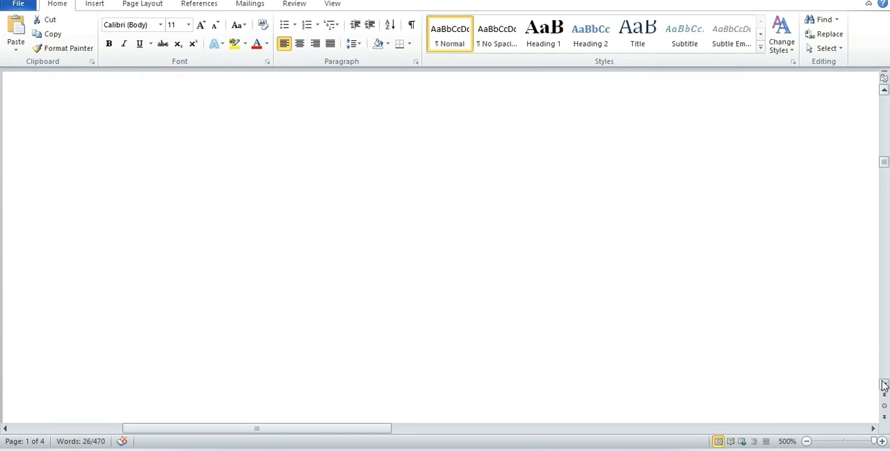
{"action": "left_click_drag", "start_coordinate": [884, 386], "coordinate": [884, 386]}
{"action": "left_click_drag", "start_coordinate": [24, 149], "coordinate": [495, 287]}
{"action": "left_click_drag", "start_coordinate": [584, 300], "coordinate": [797, 267]}
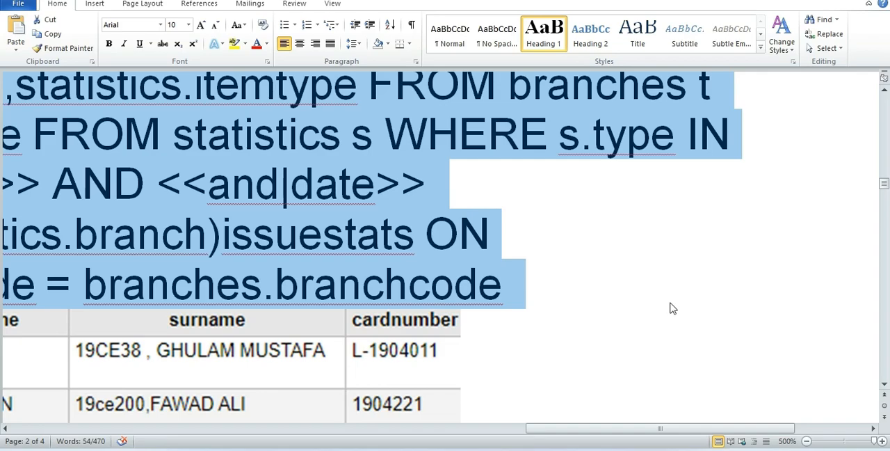
{"action": "left_click_drag", "start_coordinate": [621, 432], "coordinate": [591, 442]}
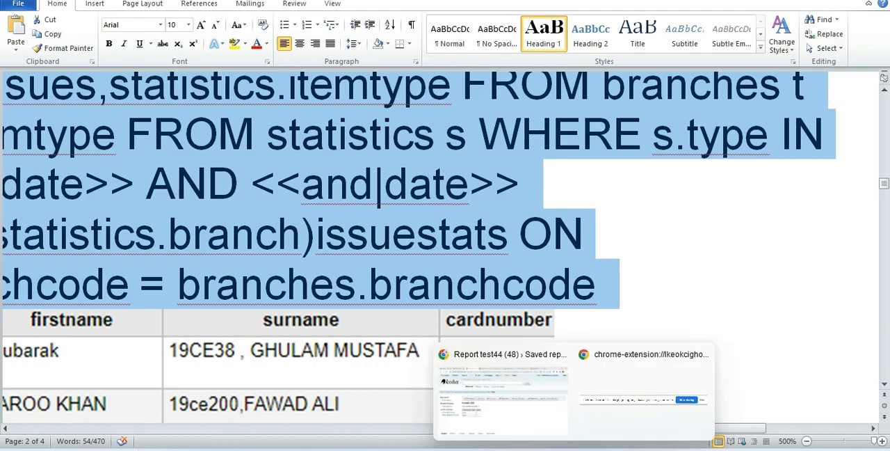
{"action": "left_click", "coordinate": [498, 411]}
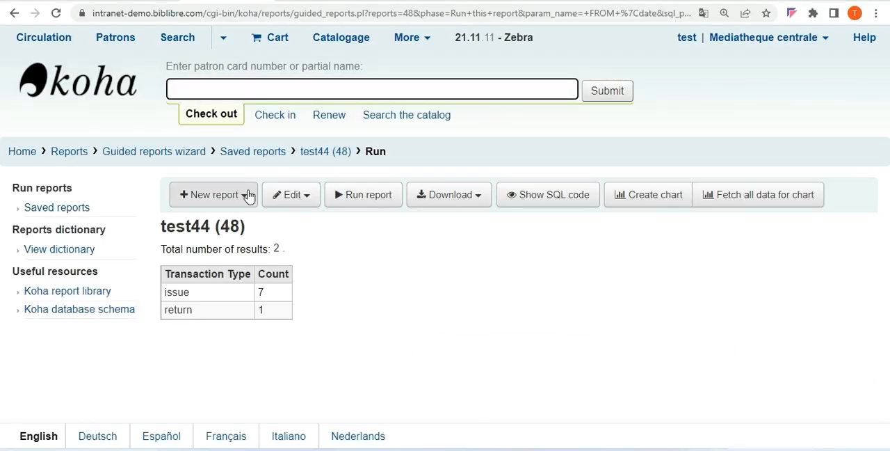
Edit the test44 report, replace its SQL with the copied Issues/Renews query by item type and branch, and save the update
{"action": "left_click", "coordinate": [297, 196]}
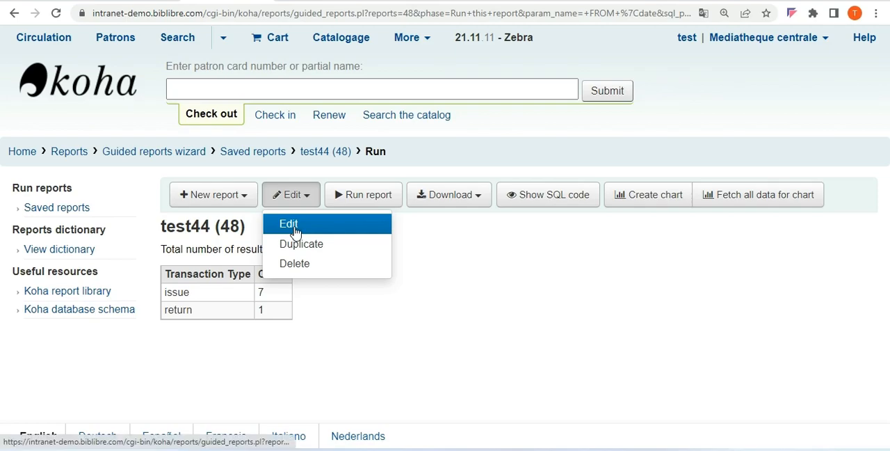
{"action": "left_click", "coordinate": [295, 231]}
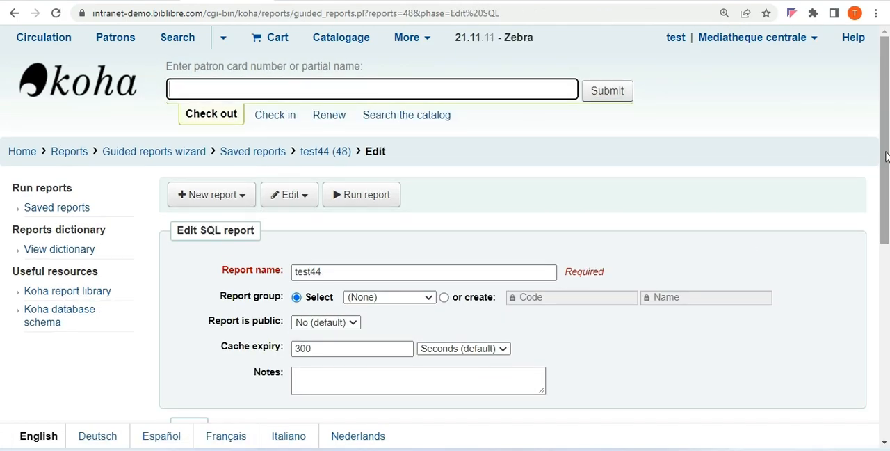
{"action": "left_click_drag", "start_coordinate": [885, 159], "coordinate": [749, 405]}
{"action": "left_click_drag", "start_coordinate": [885, 43], "coordinate": [884, 189]}
{"action": "left_click", "coordinate": [589, 304]}
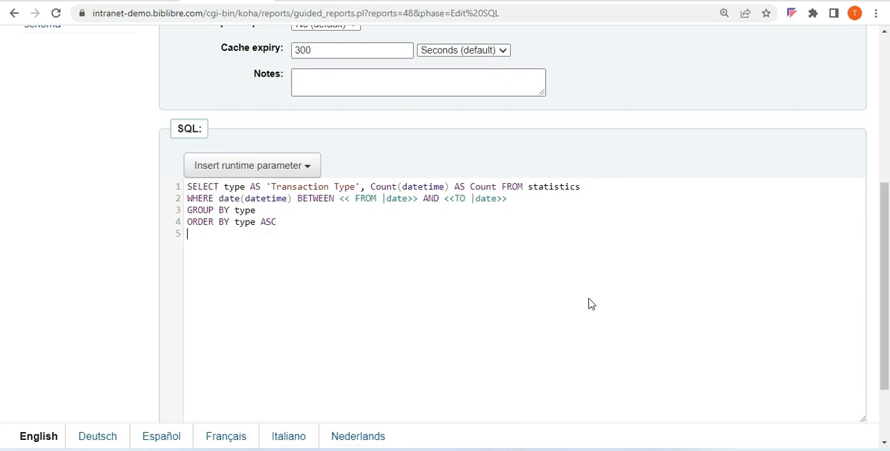
{"action": "key", "text": "ctrl+a"}
{"action": "type", "text": "SELECT itemtypes.itemtype,branches.branchname,IFNULL(TotalIssues,'0') AS 'Issues/Renews' FROM itemtypes JOIN branches LEFT JOIN (SELECT t.branchcode, coalesce(statistics.count,0) AS TotalIssues,statistics.itemtype FROM branches t LEFT JOIN (SELECT s.branch, count(s.datetime) AS count,itemtype FROM statistics s WHERE s.type IN ('issue','renew') AND s.datetime BETWEEN <<between (date)|date>> AND <<and|date>> GROUP BY s.branch,s.itemtype)statistics ON t.branchcode = statistics.branch)issuestats ON issuestats.itemtype = itemtypes.itemtype AND issuestats.branchcode = branches.branchcode"}
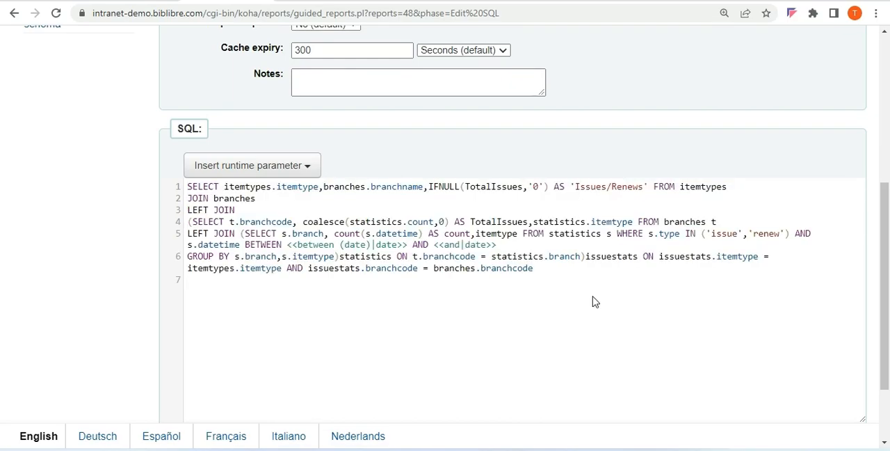
{"action": "scroll", "coordinate": [874, 313], "scroll_direction": "down", "scroll_amount": 3}
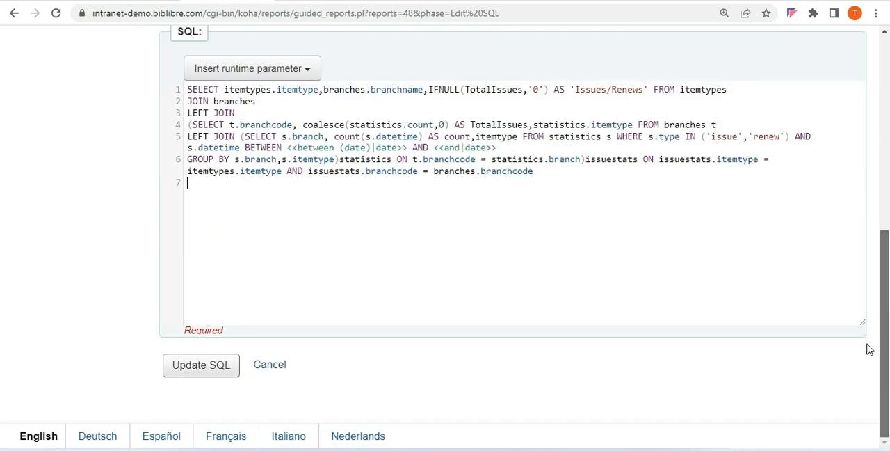
{"action": "left_click", "coordinate": [200, 376]}
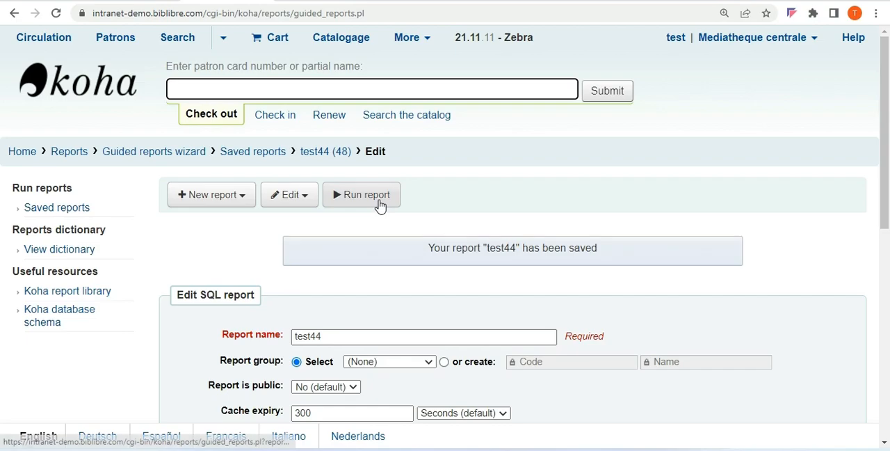
Run the test44 report between 01/11/2022 and 15/11/2022 and look through the item type and branch results
{"action": "left_click", "coordinate": [380, 205]}
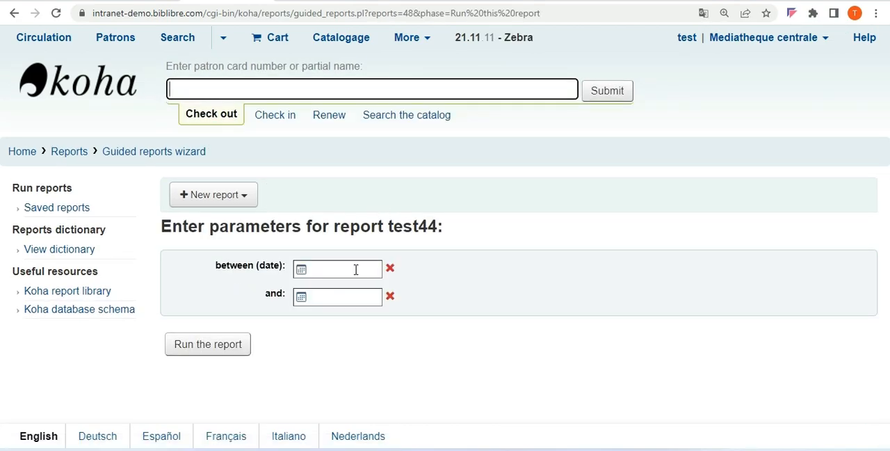
{"action": "left_click", "coordinate": [355, 269]}
{"action": "left_click", "coordinate": [344, 347]}
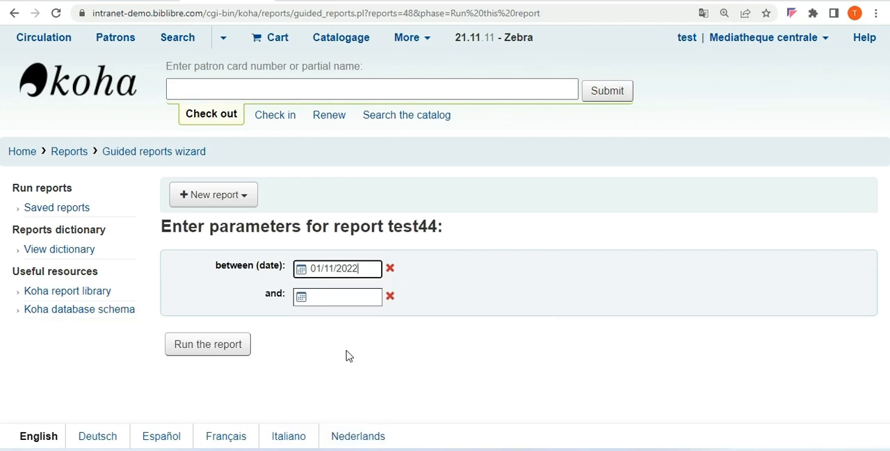
{"action": "left_click", "coordinate": [334, 299]}
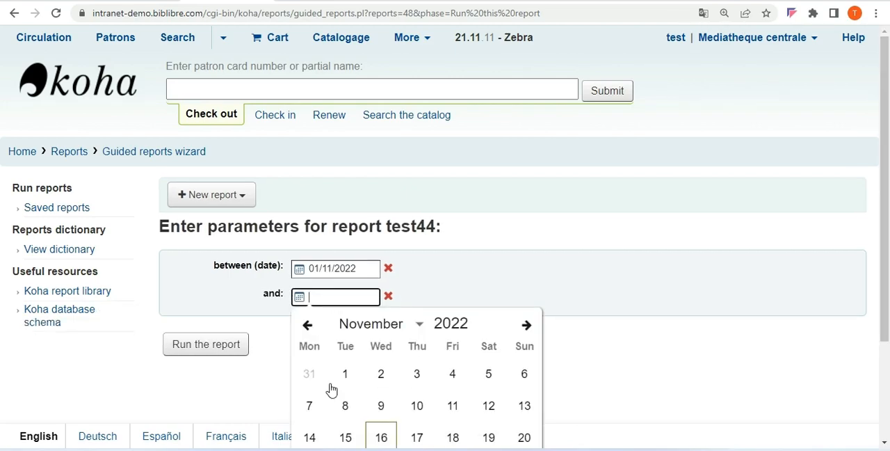
{"action": "left_click", "coordinate": [344, 438]}
{"action": "left_click", "coordinate": [233, 347]}
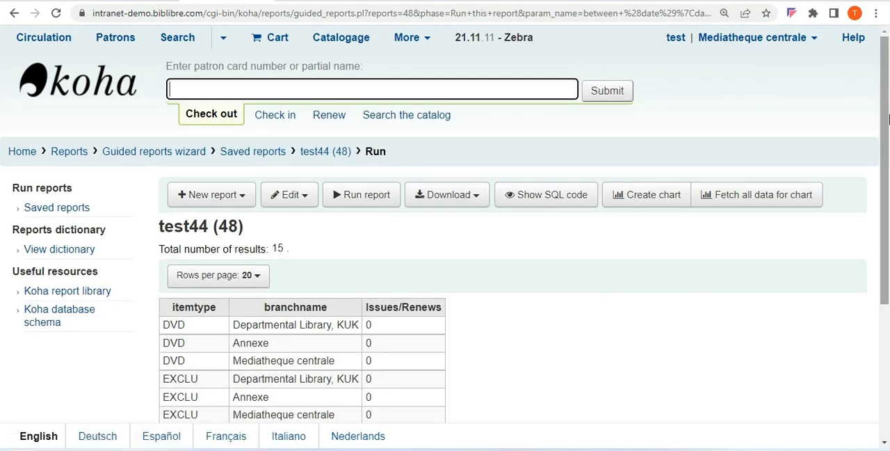
{"action": "left_click_drag", "start_coordinate": [887, 112], "coordinate": [888, 345]}
{"action": "scroll", "coordinate": [878, 224], "scroll_direction": "up", "scroll_amount": 1}
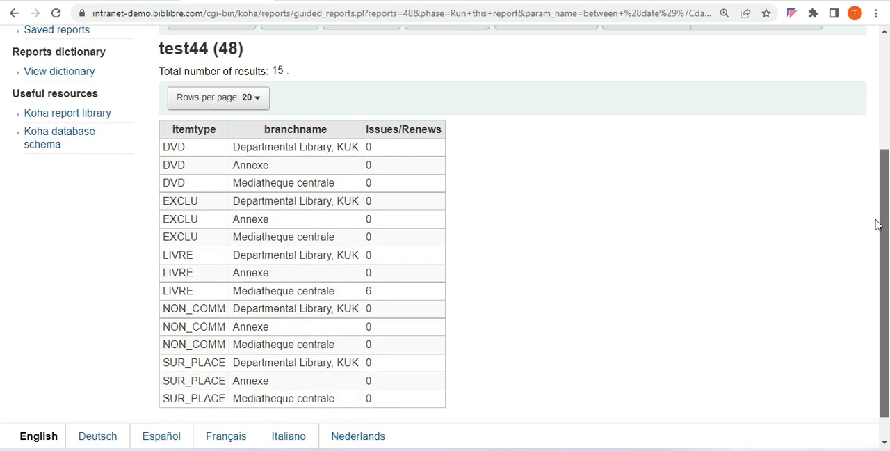
Switch to the Word document and copy the SQL query under the Most Usefull Books heading
{"action": "scroll", "coordinate": [877, 223], "scroll_direction": "up", "scroll_amount": 4}
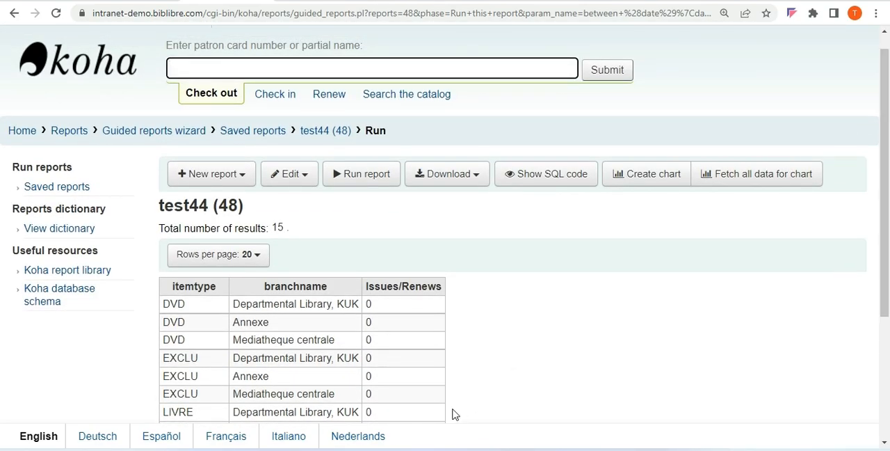
{"action": "left_click", "coordinate": [434, 450]}
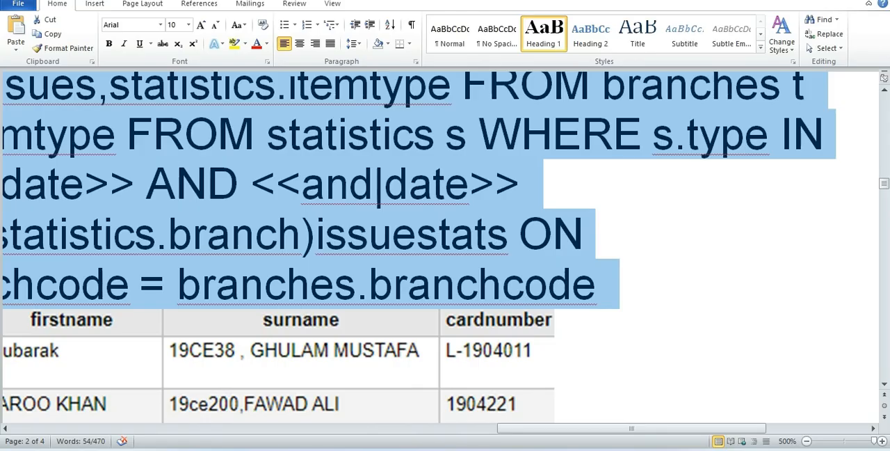
{"action": "left_click_drag", "start_coordinate": [554, 432], "coordinate": [427, 437]}
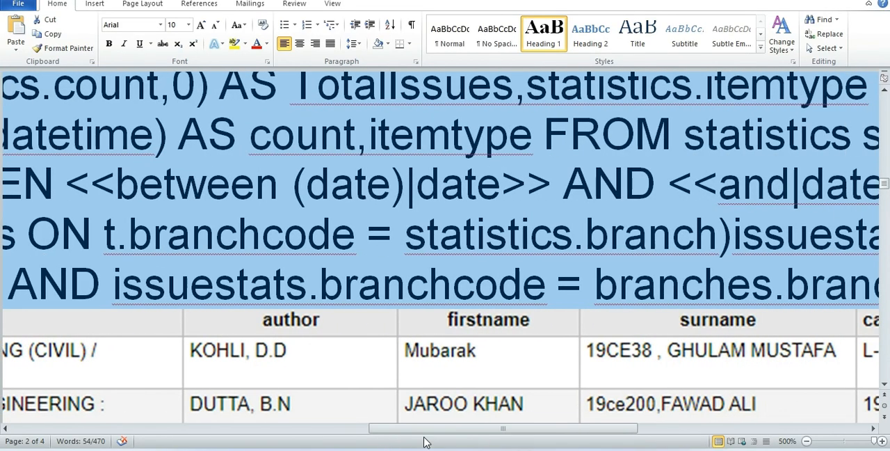
{"action": "left_click", "coordinate": [807, 441]}
{"action": "left_click", "coordinate": [806, 441]}
{"action": "left_click", "coordinate": [806, 440]}
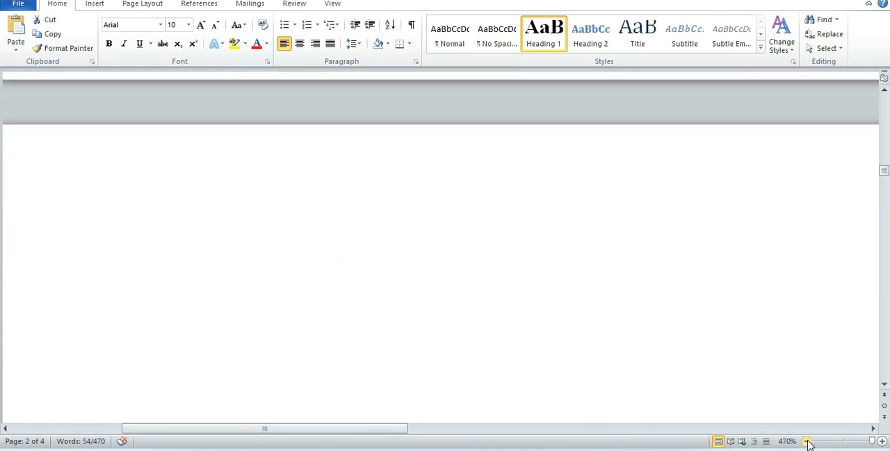
{"action": "left_click", "coordinate": [806, 441]}
{"action": "left_click", "coordinate": [807, 441]}
{"action": "left_click", "coordinate": [807, 441]}
{"action": "left_click", "coordinate": [807, 441]}
{"action": "left_click", "coordinate": [806, 441]}
{"action": "left_click", "coordinate": [807, 441]}
{"action": "left_click", "coordinate": [807, 440]}
{"action": "left_click", "coordinate": [807, 440]}
{"action": "left_click", "coordinate": [806, 441]}
{"action": "left_click", "coordinate": [807, 441]}
{"action": "left_click", "coordinate": [806, 441]}
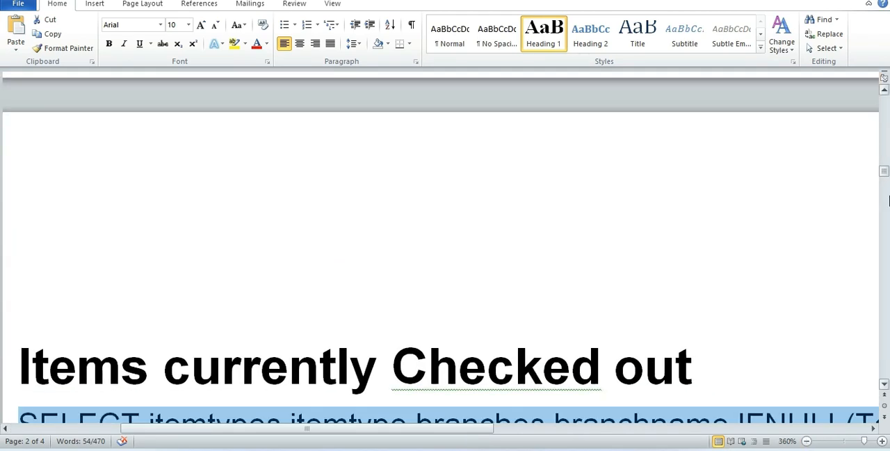
{"action": "left_click", "coordinate": [884, 384]}
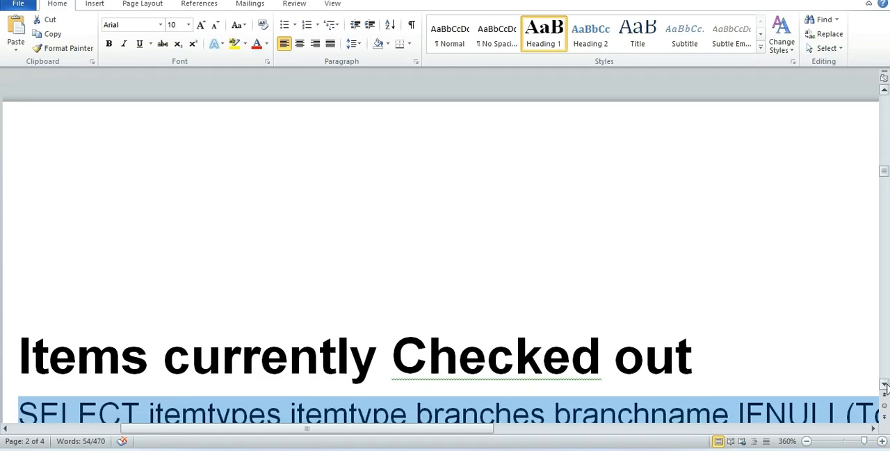
{"action": "left_click", "coordinate": [884, 384]}
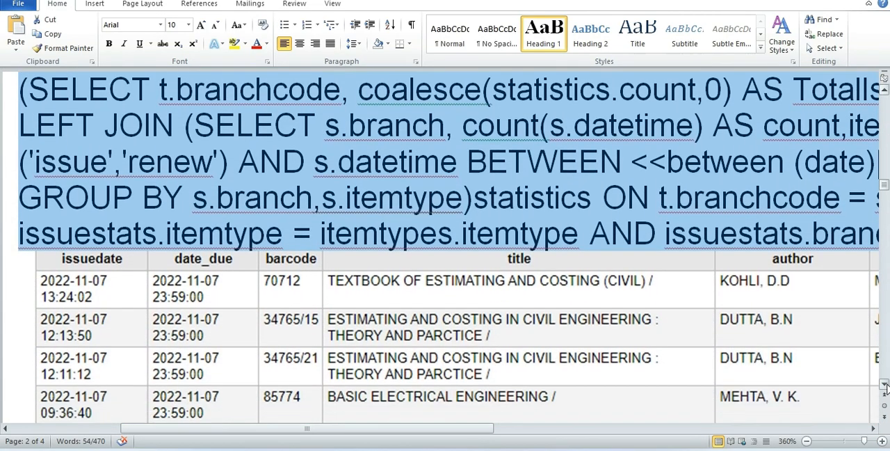
{"action": "left_click", "coordinate": [884, 384]}
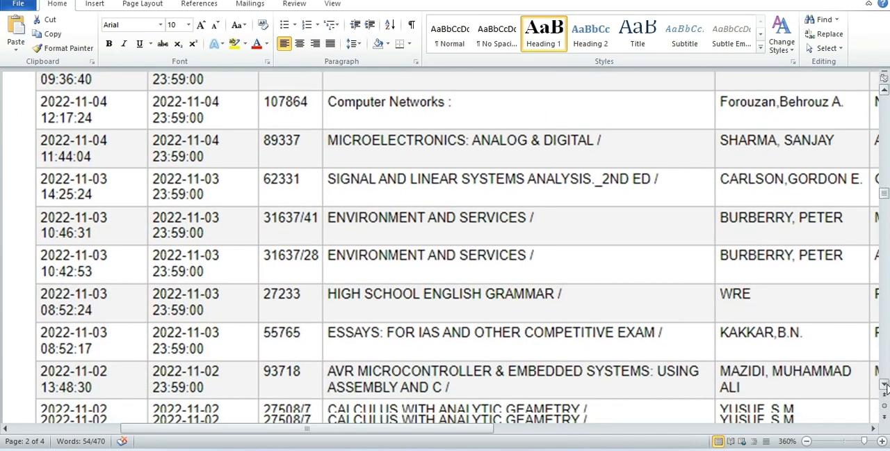
{"action": "left_click", "coordinate": [884, 385]}
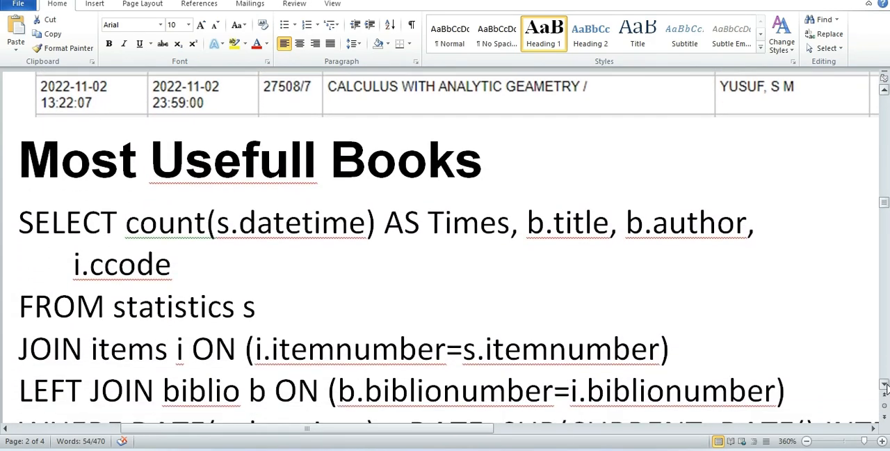
{"action": "left_click", "coordinate": [884, 385]}
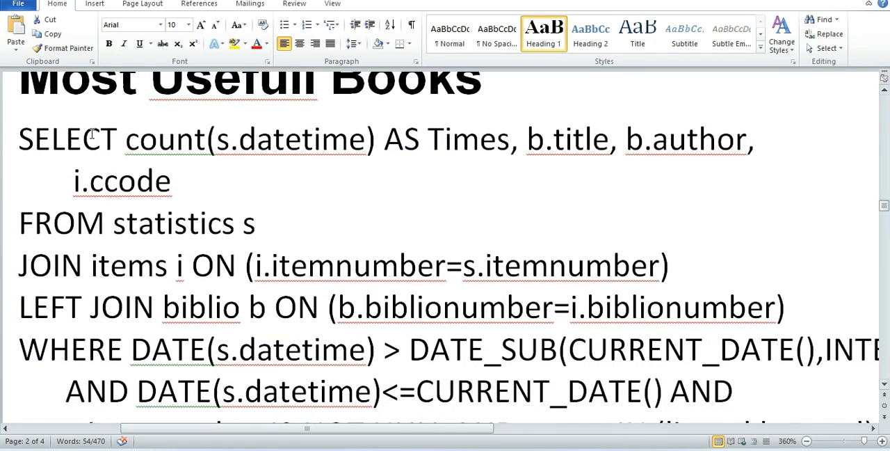
{"action": "left_click_drag", "start_coordinate": [24, 132], "coordinate": [473, 301]}
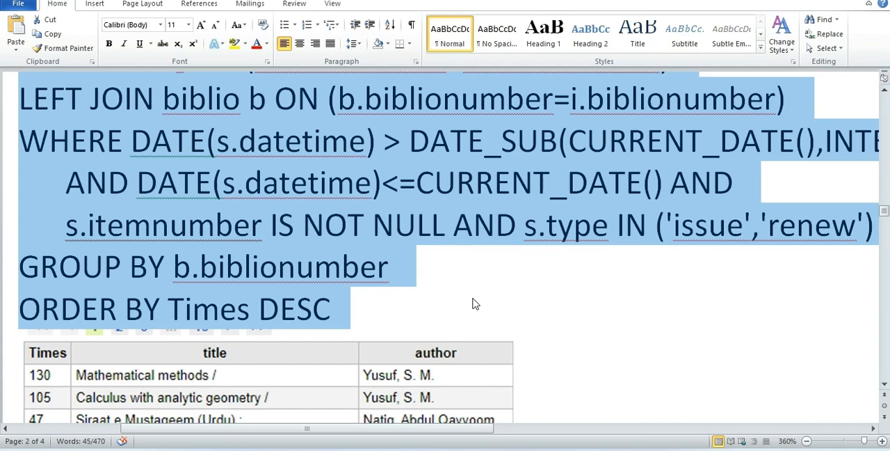
Examine the sample table of times, titles and authors below the Most Usefull Books query
{"action": "left_click", "coordinate": [884, 383]}
{"action": "left_click", "coordinate": [884, 384]}
{"action": "left_click", "coordinate": [885, 385]}
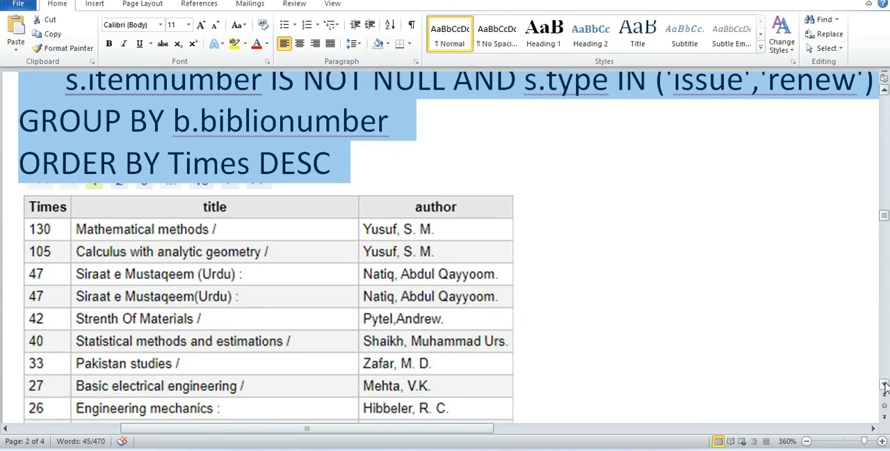
{"action": "left_click", "coordinate": [884, 385]}
{"action": "left_click", "coordinate": [884, 385]}
{"action": "left_click", "coordinate": [884, 385]}
{"action": "left_click", "coordinate": [885, 385]}
{"action": "left_click", "coordinate": [884, 385]}
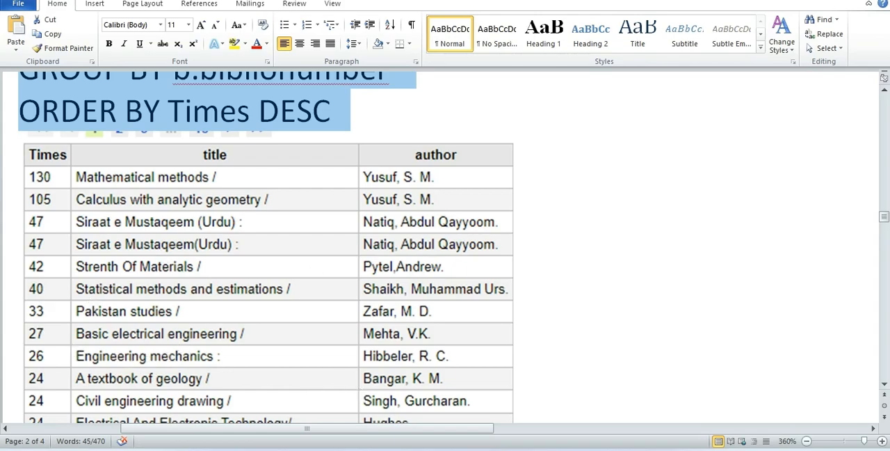
Switch to Koha, open the test44 report for editing and replace its SQL with the copied Most Usefull Books query
{"action": "left_click", "coordinate": [497, 402]}
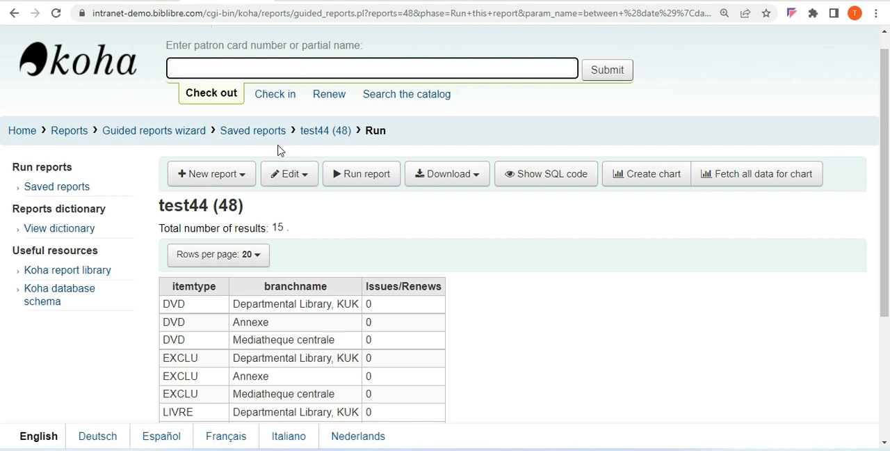
{"action": "left_click", "coordinate": [291, 174]}
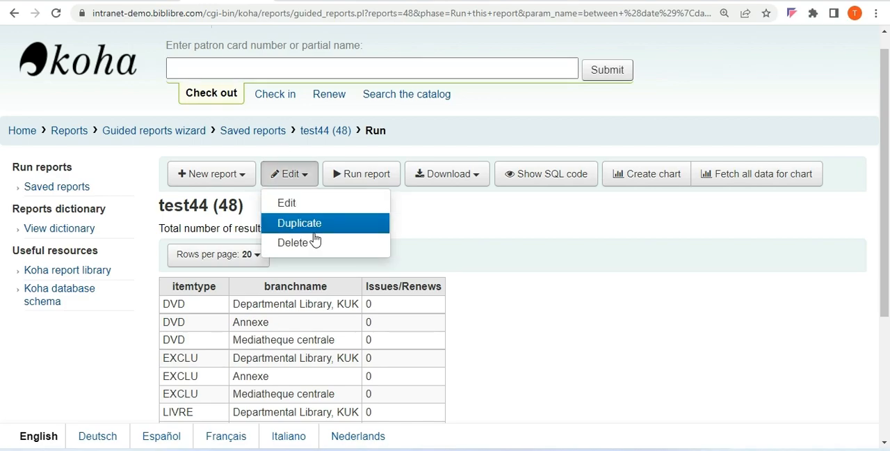
{"action": "left_click", "coordinate": [313, 204]}
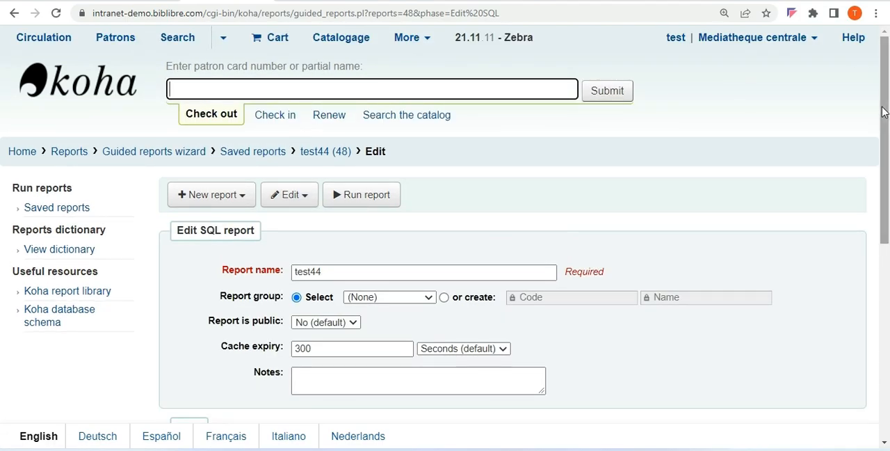
{"action": "left_click_drag", "start_coordinate": [888, 131], "coordinate": [888, 252]}
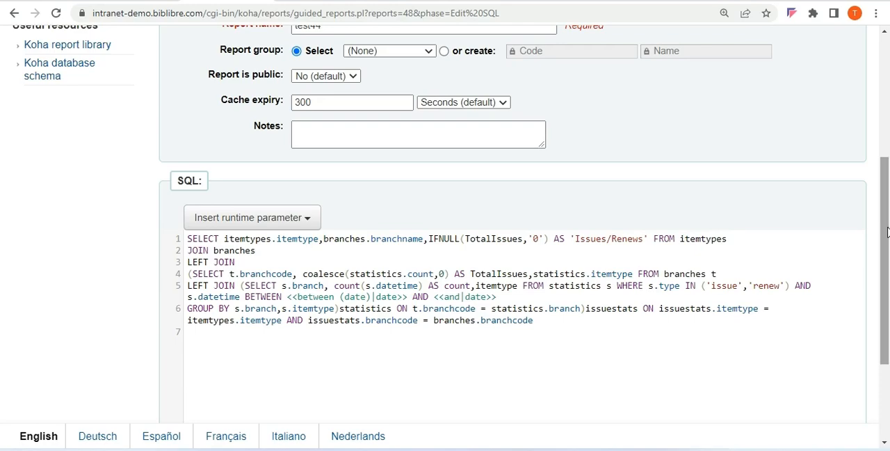
{"action": "key", "text": "ctrl+a"}
{"action": "type", "text": "SELECT count(s.datetime) AS Times, b.title, b.author,        i.ccode FROM statistics s JOIN items i ON (i.itemnumber=s.itemnumber) LEFT JOIN biblio b ON (b.biblionumber=i.biblionumber) WHERE DATE(s.datetime) > DATE_SUB(CURRENT_DATE(),INTERVAL 6 MONTH)       AND DATE(s.datetime)<=CURRENT_DATE() AND       s.itemnumber IS NOT NULL AND s.type IN ('issue','renew') GROUP BY b.biblionumber ORDER BY Times DESC"}
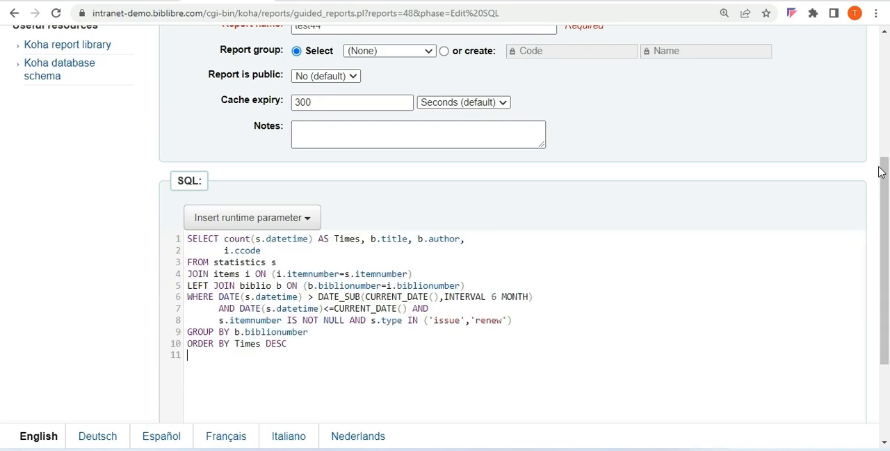
Save the updated SQL of the test44 report, run it and look through the results
{"action": "left_click_drag", "start_coordinate": [887, 201], "coordinate": [887, 275]}
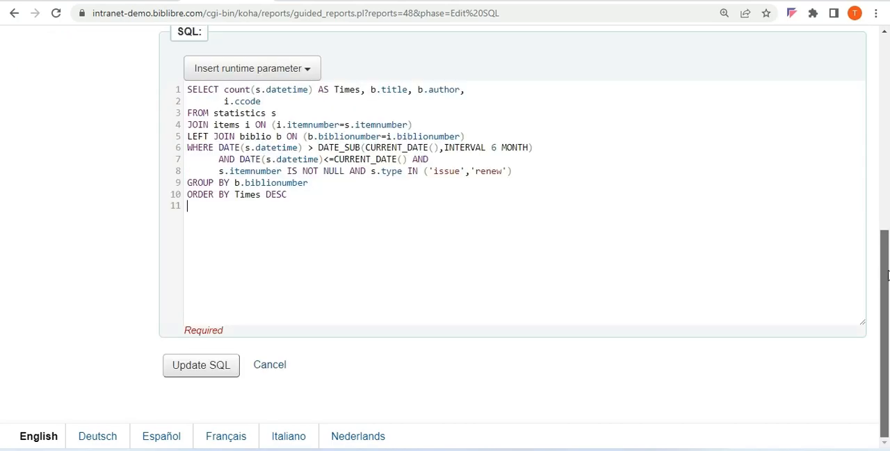
{"action": "left_click", "coordinate": [194, 372]}
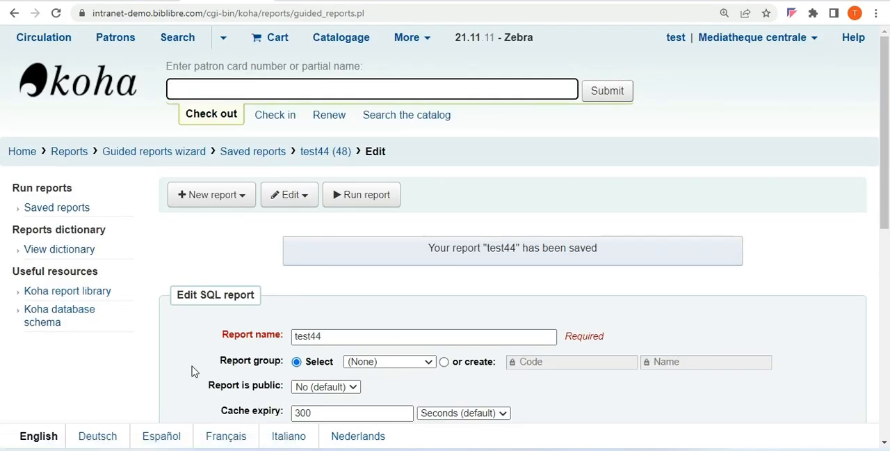
{"action": "left_click", "coordinate": [374, 204]}
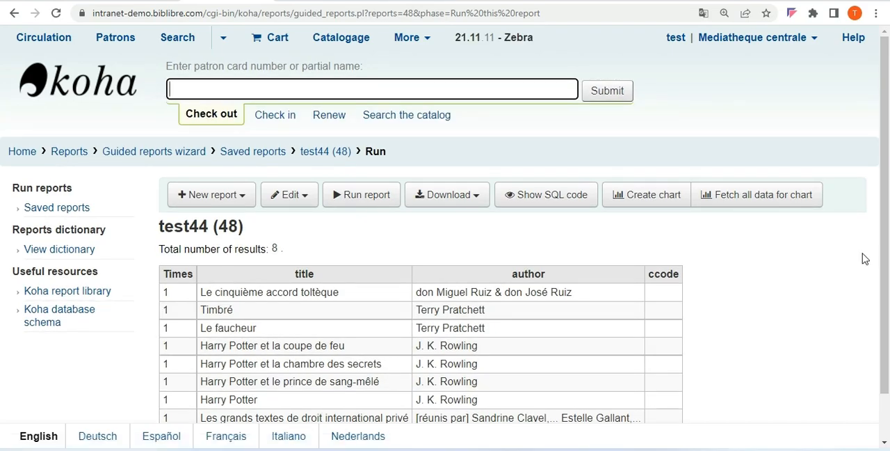
{"action": "scroll", "coordinate": [855, 297], "scroll_direction": "down", "scroll_amount": 2}
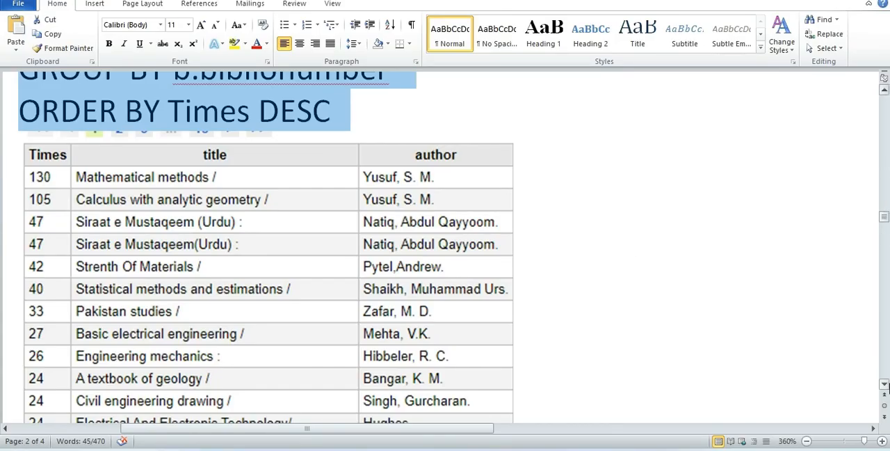
Switch to the Word document, copy the Accession Register query on page 3 and look over its sample table
{"action": "scroll", "coordinate": [884, 385], "scroll_direction": "down", "scroll_amount": 3}
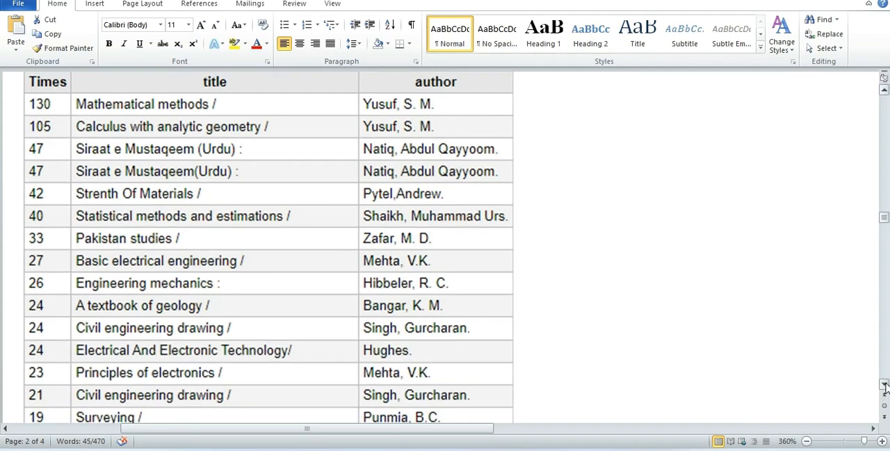
{"action": "scroll", "coordinate": [885, 385], "scroll_direction": "down", "scroll_amount": 10}
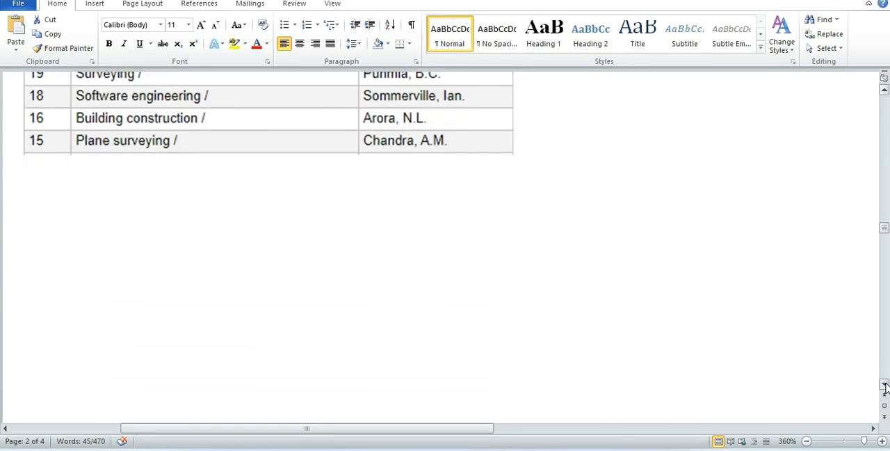
{"action": "scroll", "coordinate": [885, 384], "scroll_direction": "down", "scroll_amount": 10}
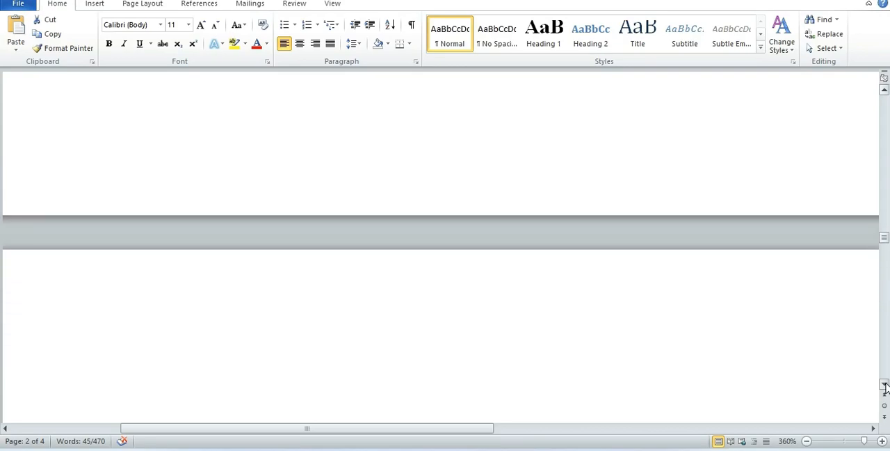
{"action": "scroll", "coordinate": [885, 384], "scroll_direction": "down", "scroll_amount": 3}
{"action": "scroll", "coordinate": [885, 386], "scroll_direction": "down", "scroll_amount": 5}
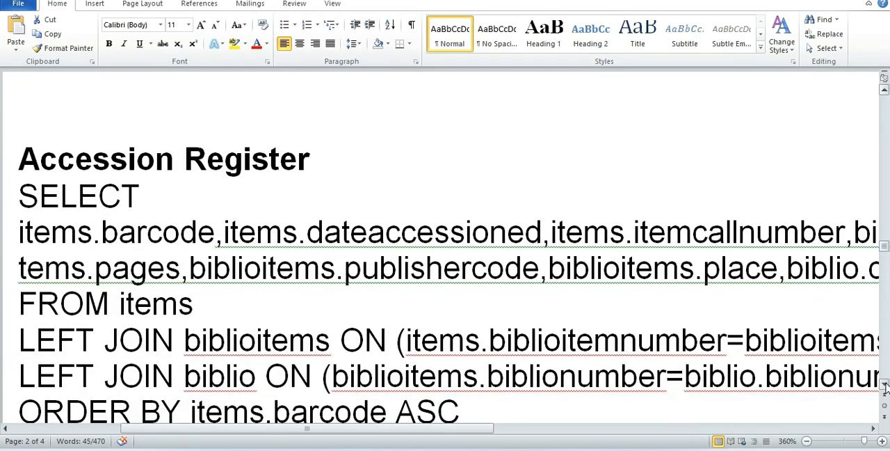
{"action": "left_click_drag", "start_coordinate": [25, 122], "coordinate": [468, 339]}
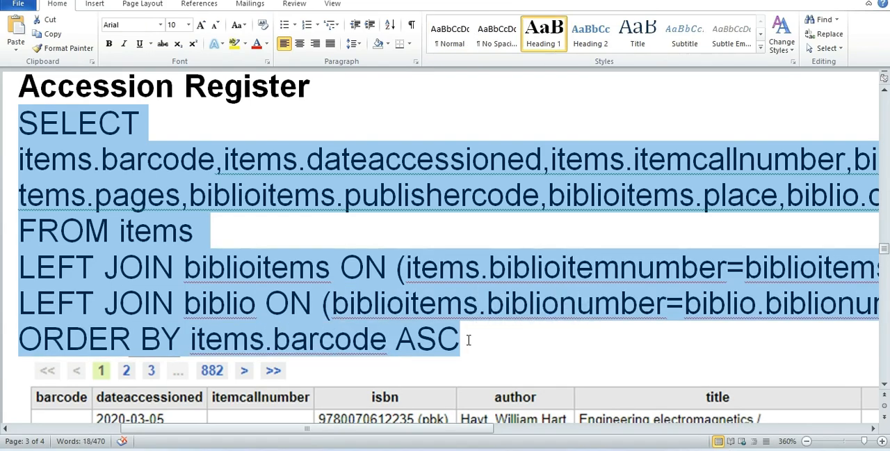
{"action": "left_click", "coordinate": [883, 386]}
{"action": "scroll", "coordinate": [882, 388], "scroll_direction": "down", "scroll_amount": 5}
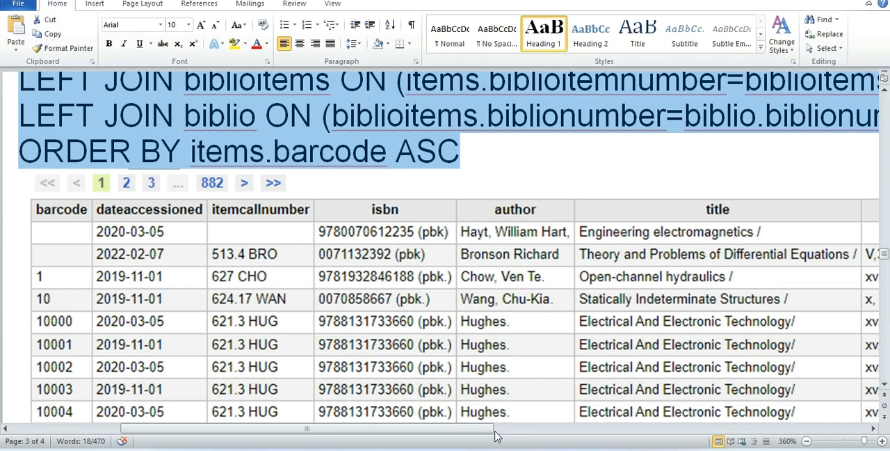
{"action": "mouse_move", "coordinate": [479, 434]}
{"action": "left_mouse_down"}
{"action": "mouse_move", "coordinate": [692, 434]}
{"action": "mouse_move", "coordinate": [493, 434]}
{"action": "left_mouse_up"}
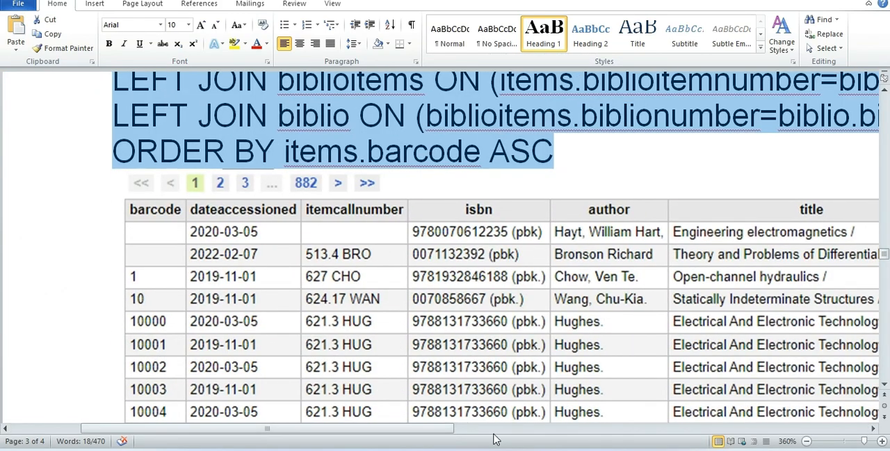
Switch to Koha, open the test44 report for editing and replace its SQL with the copied Accession Register query
{"action": "left_click", "coordinate": [573, 449]}
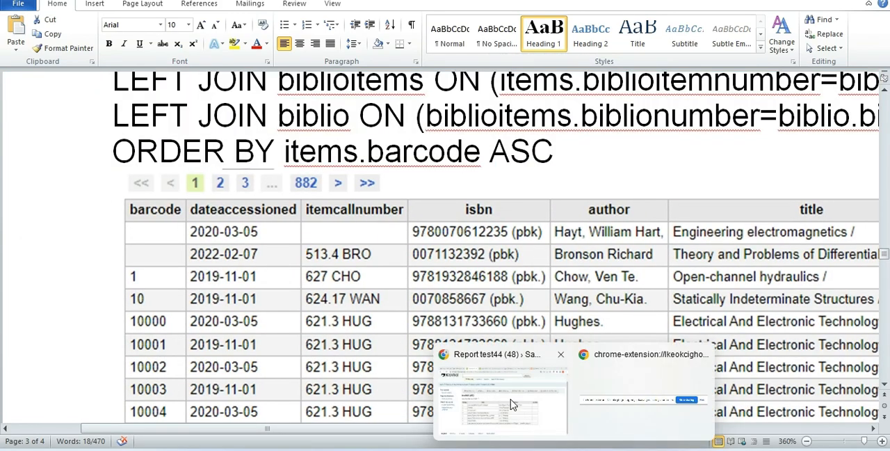
{"action": "left_click", "coordinate": [511, 404]}
{"action": "left_click", "coordinate": [291, 144]}
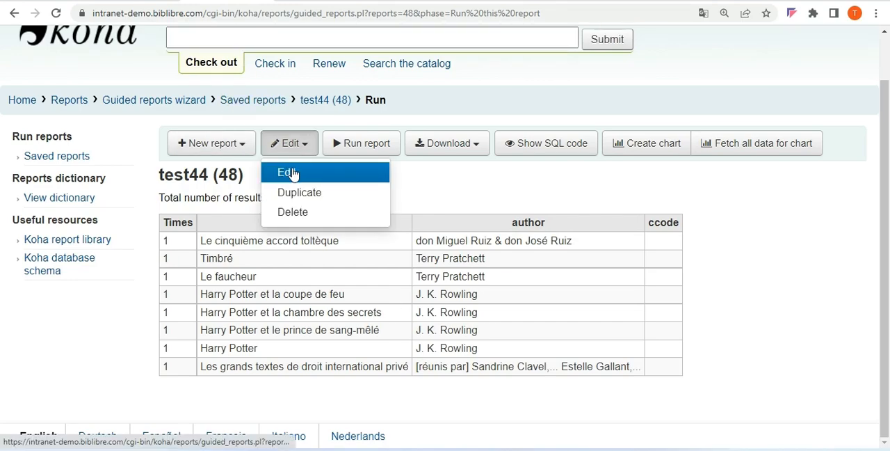
{"action": "left_click", "coordinate": [292, 174]}
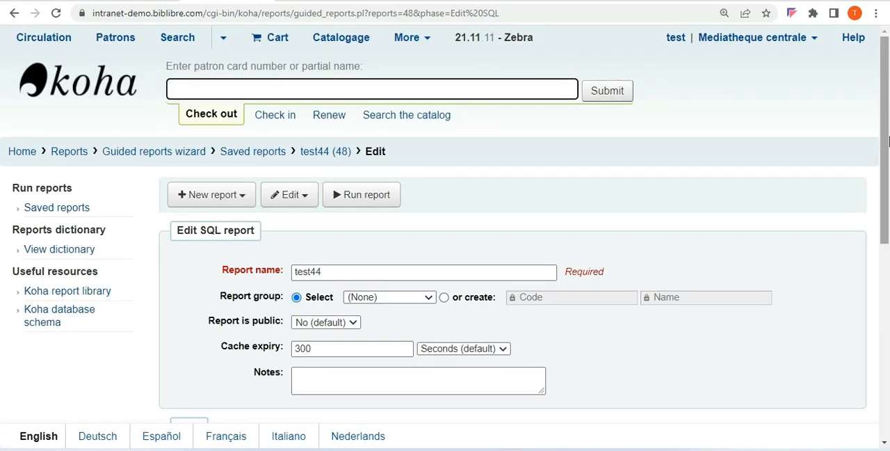
{"action": "left_click_drag", "start_coordinate": [884, 134], "coordinate": [886, 291]}
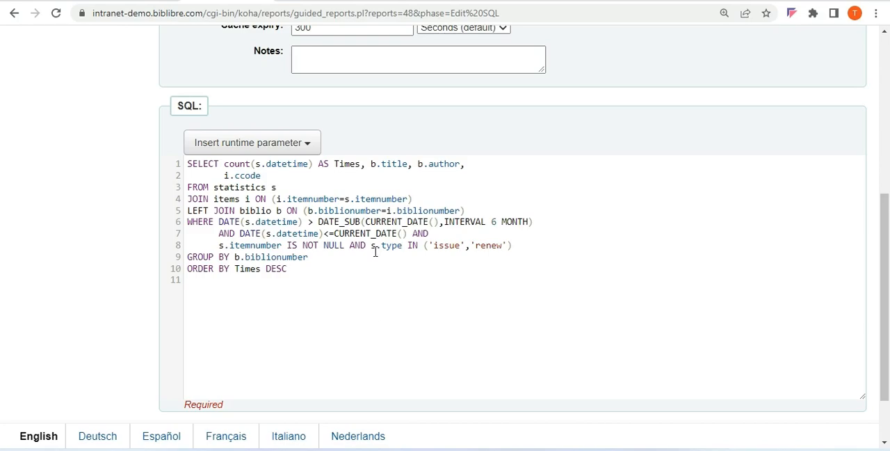
{"action": "key", "text": "ctrl+a"}
{"action": "type", "text": "SELECT items.barcode,items.dateaccessioned,items.itemcallnumber,biblioitems.isbn,biblio.author,biblio.title,biblioitems.pages,biblioitems.publishercode,biblioitems.place,biblio.copyrightdate FROM items LEFT JOIN biblioitems ON (items.biblioitemnumber=biblioitems.biblioitemnumber) LEFT JOIN biblio ON (biblioitems.biblionumber=biblio.biblionumber) ORDER BY items.barcode ASC"}
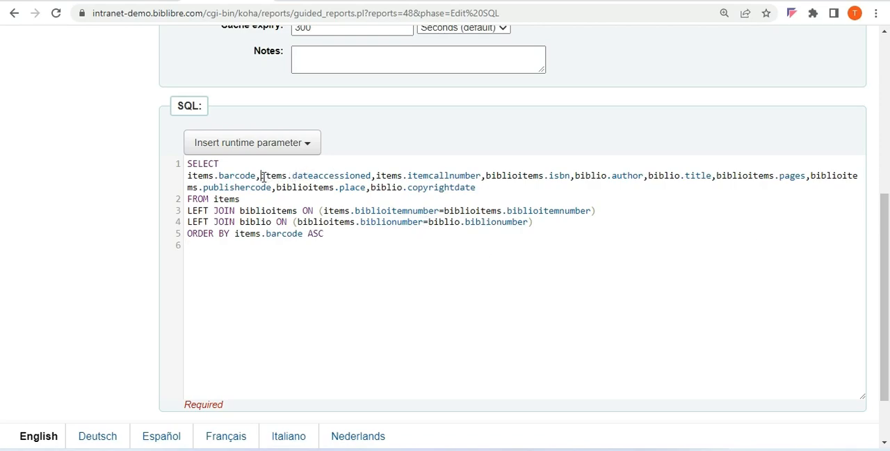
Try to remove the items.dateaccessioned column from the SELECT list of the Accession Register SQL
{"action": "key", "text": "Delete"}
{"action": "key", "text": "Delete"}
{"action": "key", "text": "Delete"}
{"action": "key", "text": "Delete"}
{"action": "key", "text": "Delete"}
{"action": "key", "text": "Delete"}
{"action": "key", "text": "Delete"}
{"action": "key", "text": "Delete"}
{"action": "key", "text": "Delete"}
{"action": "key", "text": "Delete"}
{"action": "key", "text": "Delete"}
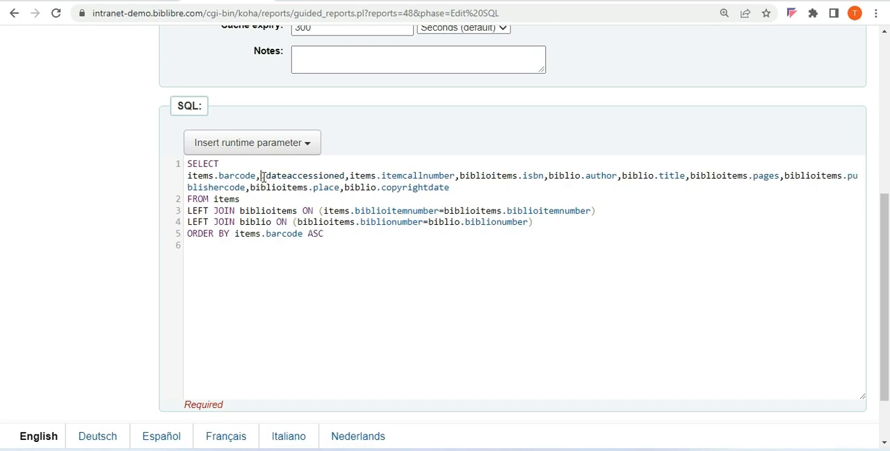
{"action": "key", "text": "Delete"}
{"action": "key", "text": "Delete"}
{"action": "key", "text": "Delete"}
{"action": "key", "text": "Delete"}
{"action": "key", "text": "Delete"}
{"action": "key", "text": "Delete"}
{"action": "key", "text": "Delete"}
{"action": "key", "text": "Delete"}
{"action": "key", "text": "Delete"}
{"action": "key", "text": "Delete"}
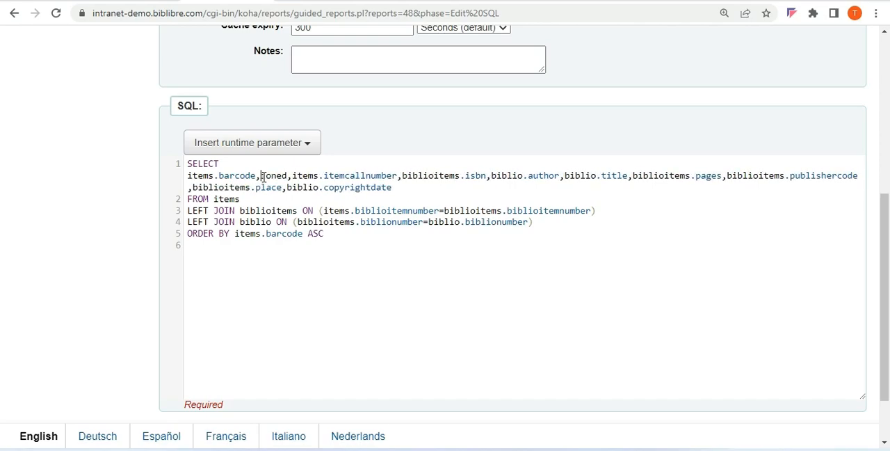
{"action": "key", "text": "Delete"}
{"action": "key", "text": "Delete"}
{"action": "key", "text": "Delete"}
{"action": "key", "text": "Delete"}
{"action": "key", "text": "Delete"}
{"action": "key", "text": "Delete"}
{"action": "key", "text": "Delete"}
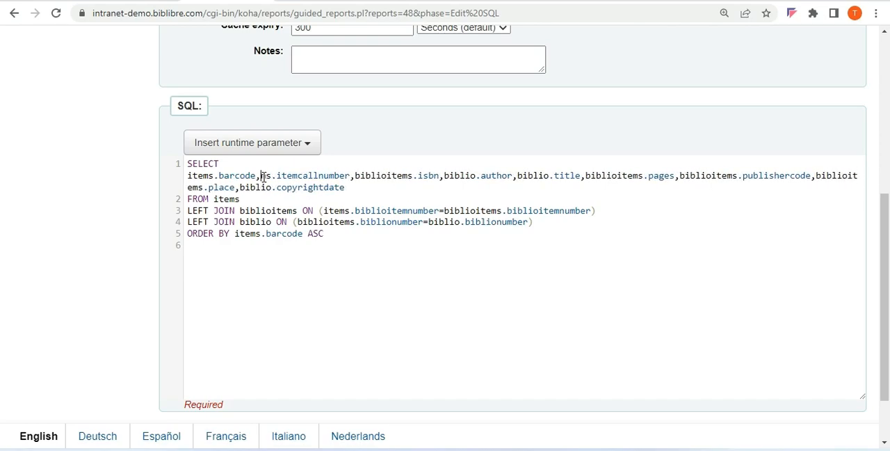
{"action": "key", "text": "Delete"}
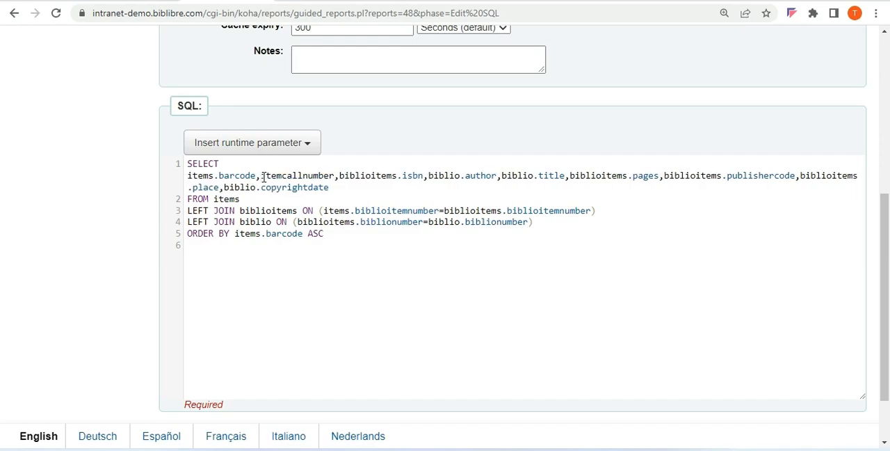
{"action": "key", "text": "Delete"}
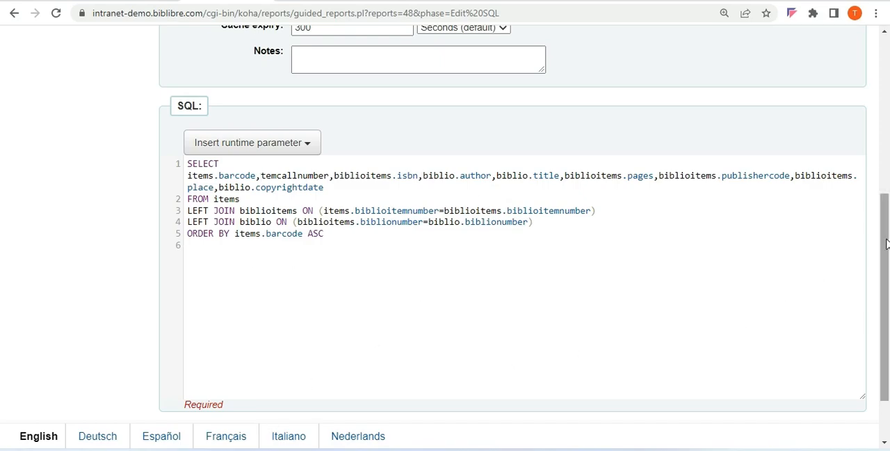
Save the shortened SQL of the test44 report and run it
{"action": "scroll", "coordinate": [886, 230], "scroll_direction": "down", "scroll_amount": 2}
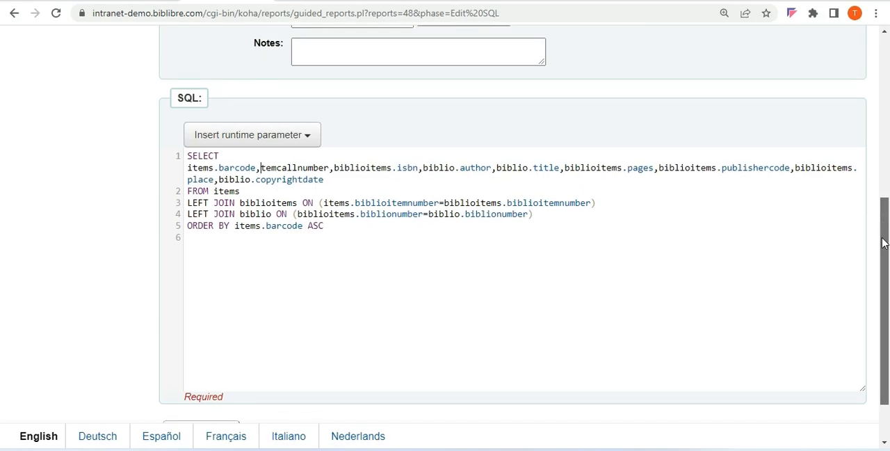
{"action": "left_click", "coordinate": [218, 374]}
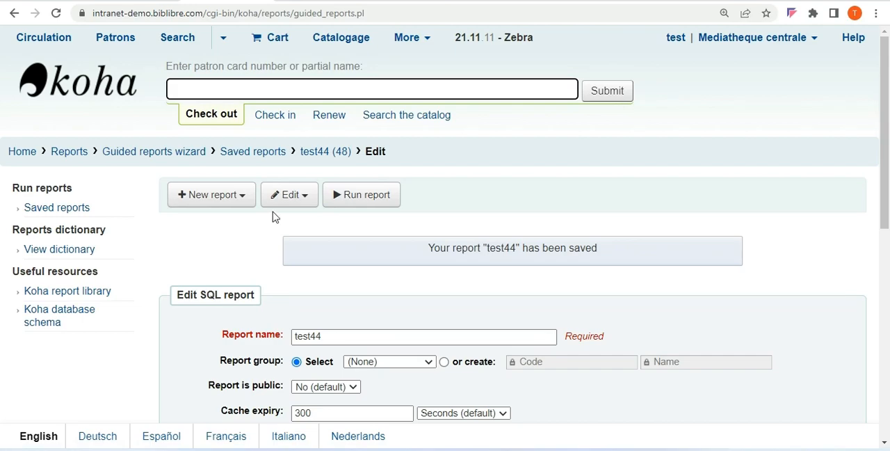
{"action": "left_click", "coordinate": [375, 198]}
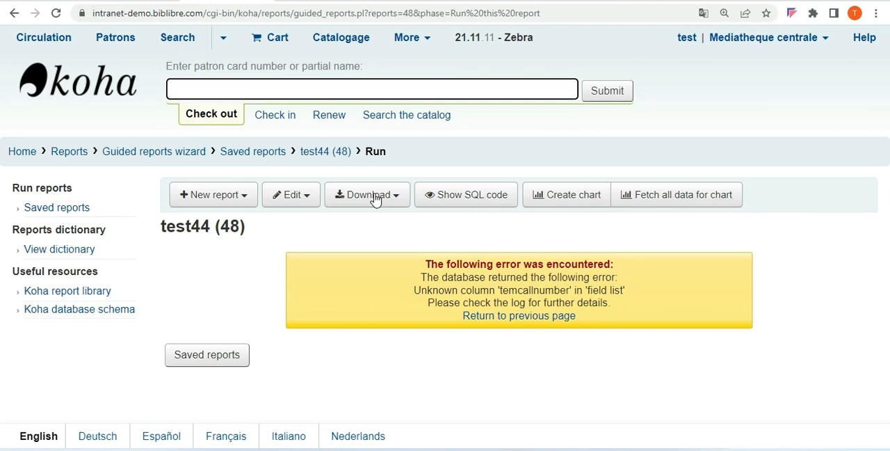
Open the test44 report for editing again and replace its SQL with the complete copied Accession Register query
{"action": "left_click", "coordinate": [283, 199]}
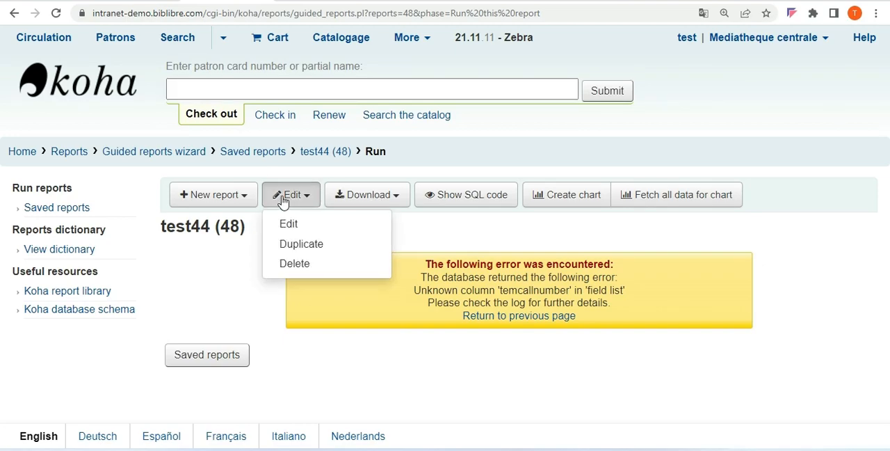
{"action": "left_click", "coordinate": [291, 224]}
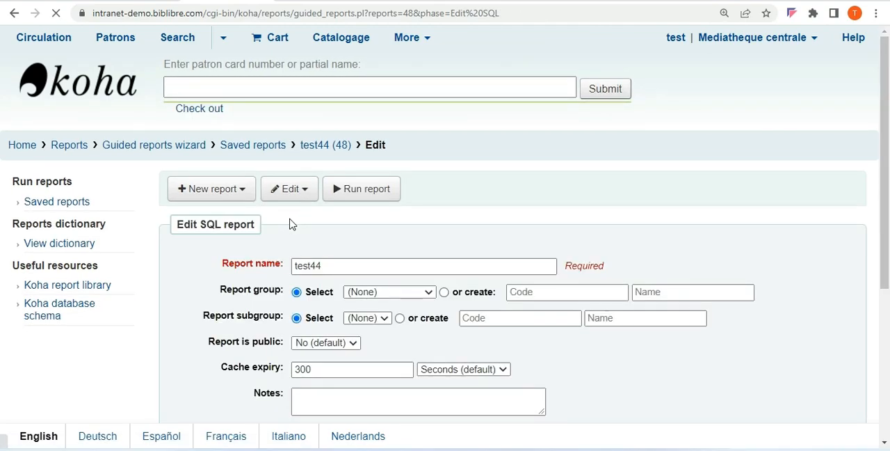
{"action": "left_click_drag", "start_coordinate": [887, 194], "coordinate": [884, 363]}
{"action": "key", "text": "ctrl+a"}
{"action": "type", "text": "SELECT items.barcode,items.dateaccessioned,items.itemcallnumber,biblioitems.isbn,biblio.author,biblio.title,biblioitems.pages,biblioitems.publishercode,biblioitems.place,biblio.copyrightdate FROM items LEFT JOIN biblioitems ON (items.biblioitemnumber=biblioitems.biblioitemnumber) LEFT JOIN biblio ON (biblioitems.biblionumber=biblio.biblionumber) ORDER BY items.barcode ASC"}
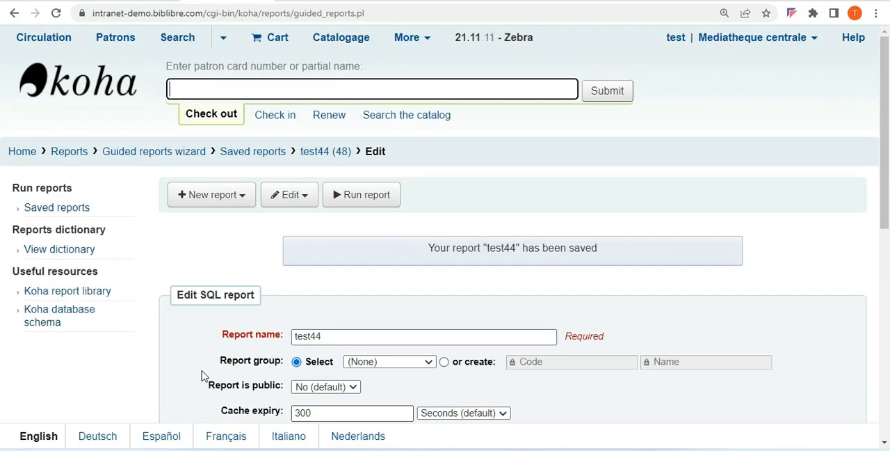
Run the test44 report and show its accession register results with 1000 rows per page
{"action": "left_click", "coordinate": [358, 209]}
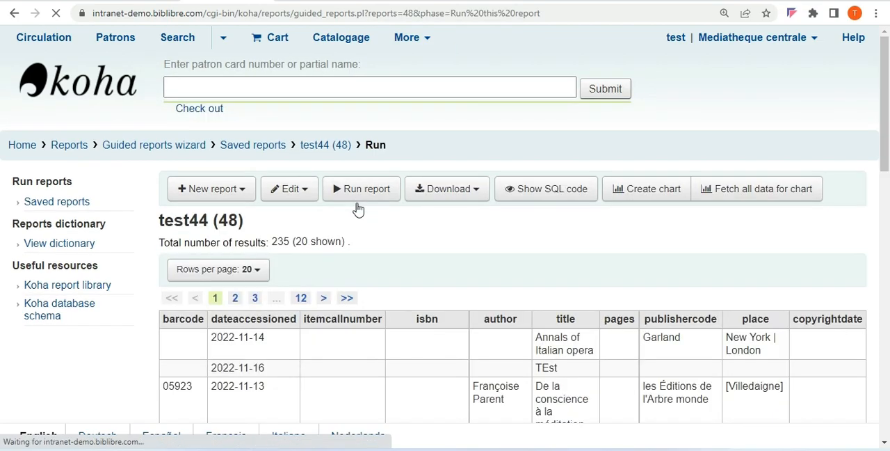
{"action": "left_click_drag", "start_coordinate": [886, 92], "coordinate": [867, 131]}
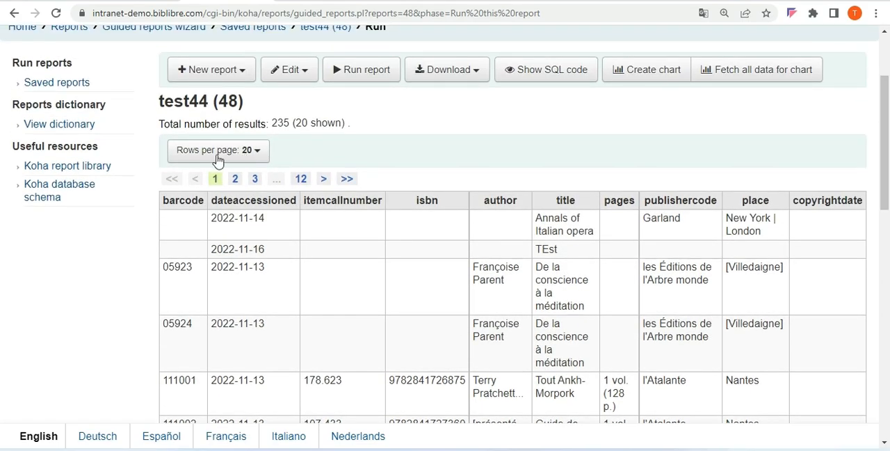
{"action": "left_click", "coordinate": [260, 150]}
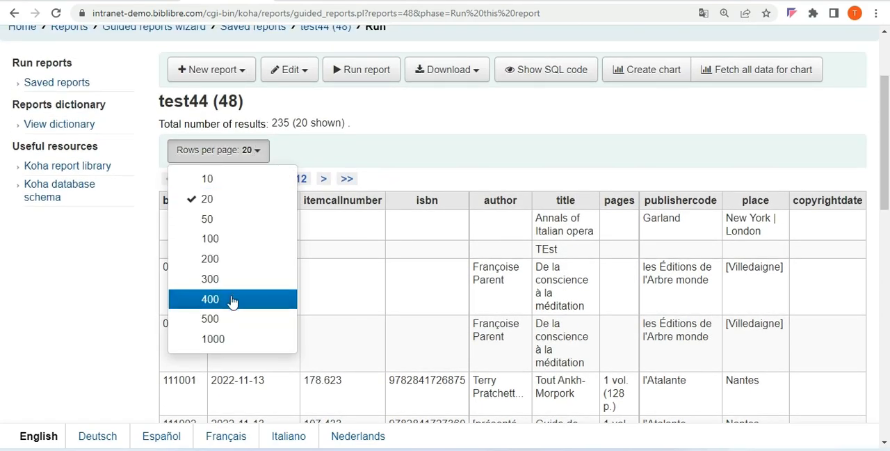
{"action": "left_click", "coordinate": [232, 339]}
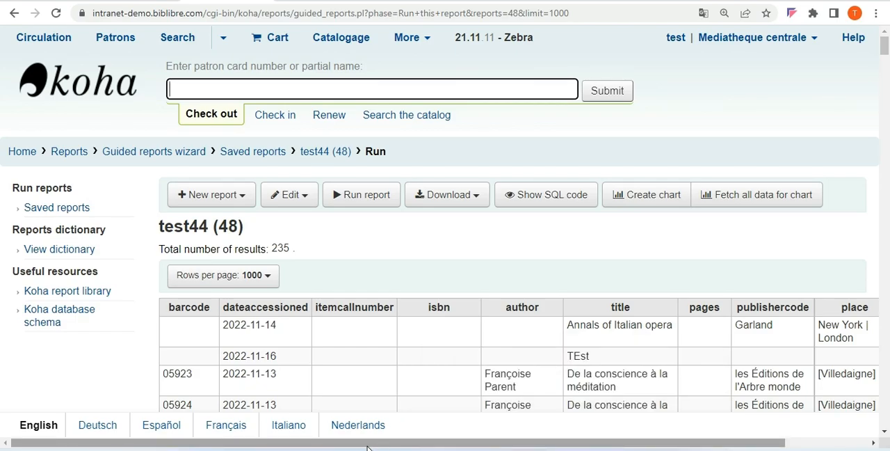
{"action": "mouse_move", "coordinate": [368, 445]}
{"action": "left_mouse_down"}
{"action": "mouse_move", "coordinate": [451, 445]}
{"action": "mouse_move", "coordinate": [369, 444]}
{"action": "left_mouse_up"}
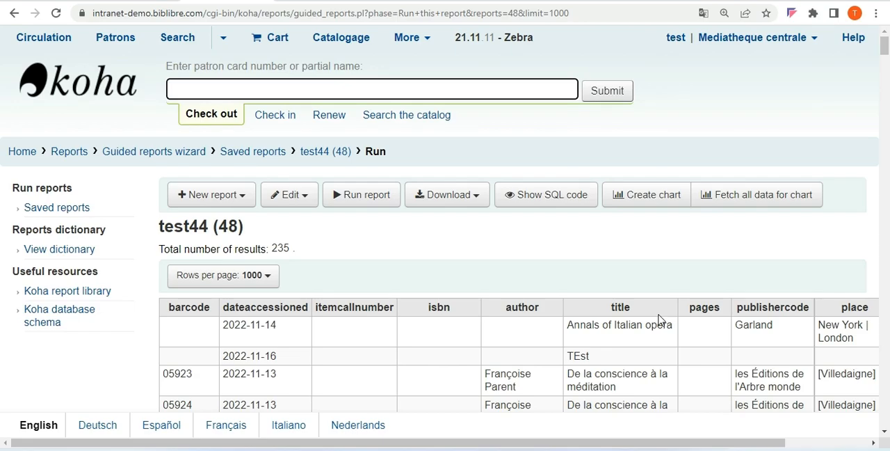
Download the results as an Open Document Spreadsheet, open test44-reportresults.ods in Excel and enable editing
{"action": "left_click", "coordinate": [479, 204]}
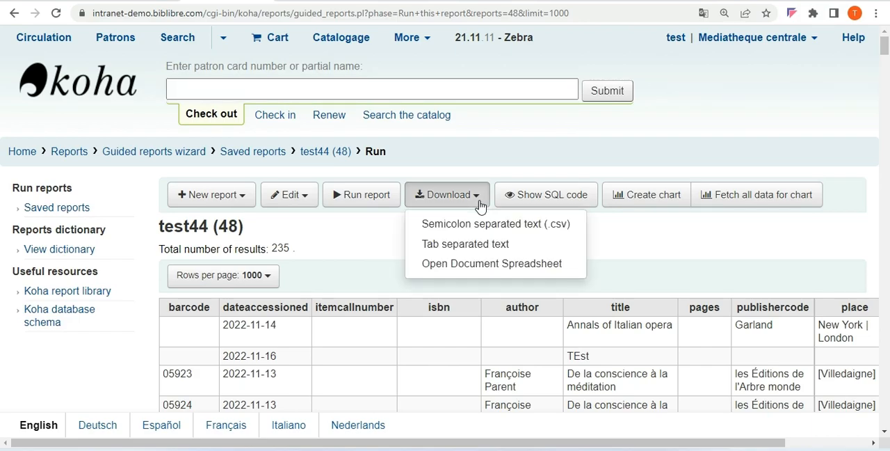
{"action": "left_click", "coordinate": [532, 267]}
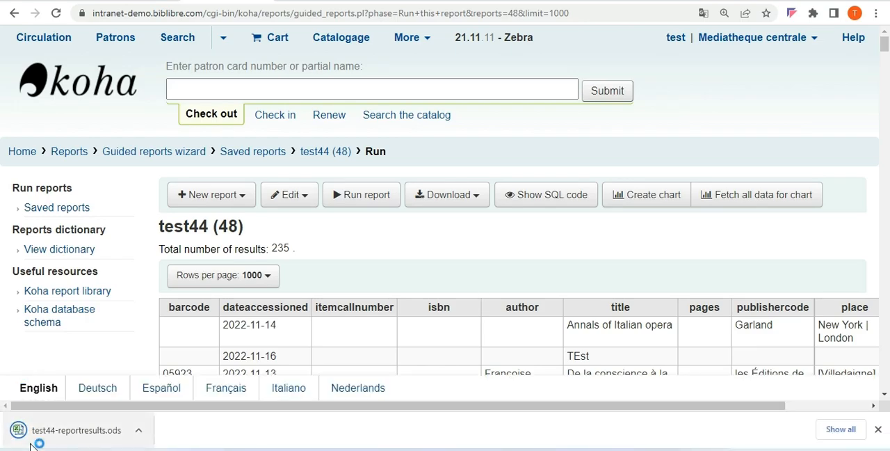
{"action": "left_click", "coordinate": [69, 430]}
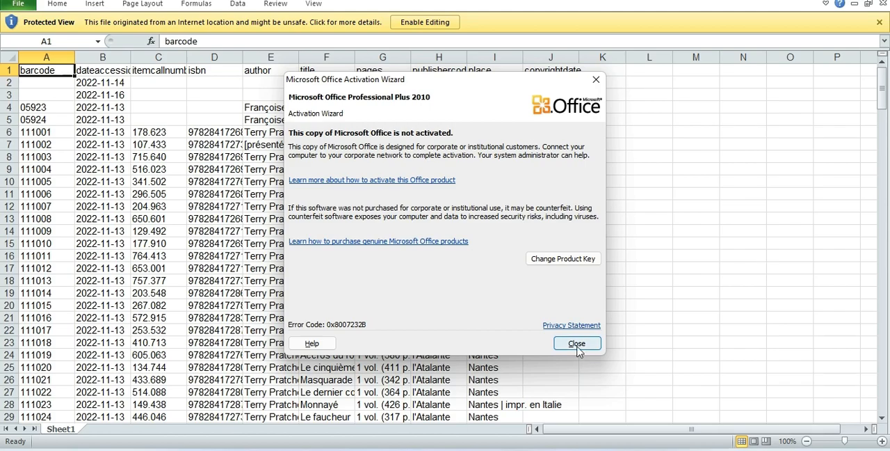
{"action": "left_click", "coordinate": [577, 348]}
{"action": "left_click", "coordinate": [426, 23]}
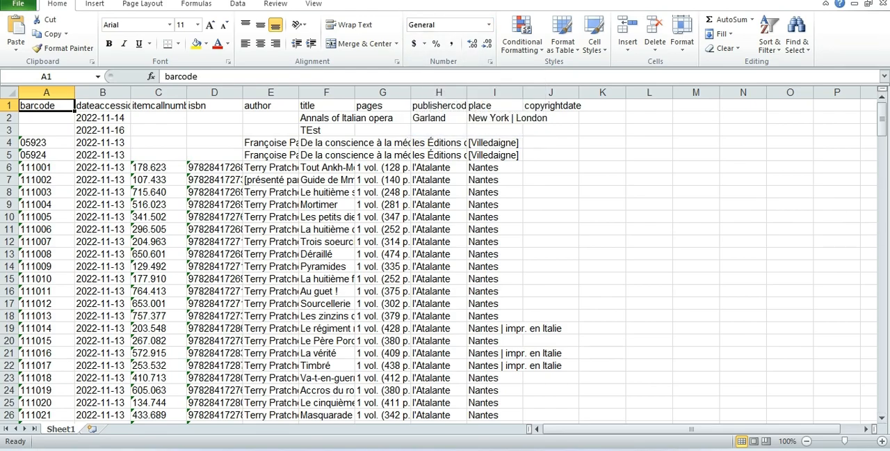
Return to the browser, switch to the kohageek Reports wiki page and copy the Report for Label query
{"action": "key", "text": "alt+Tab"}
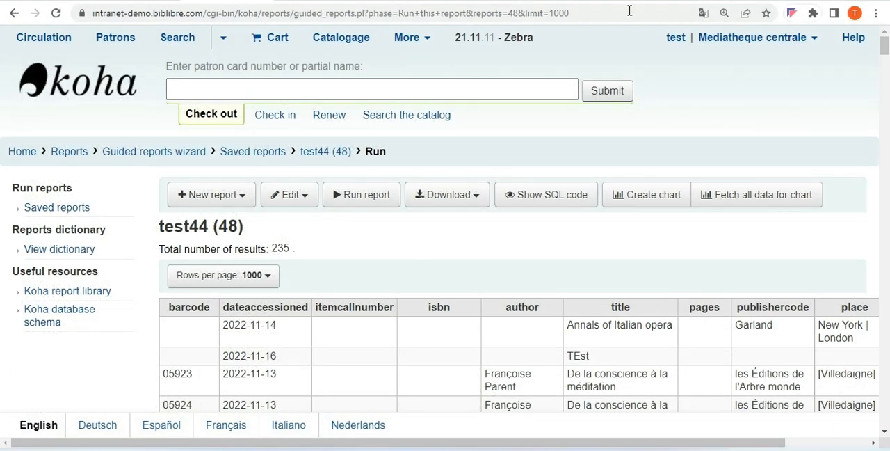
{"action": "left_click", "coordinate": [582, 1]}
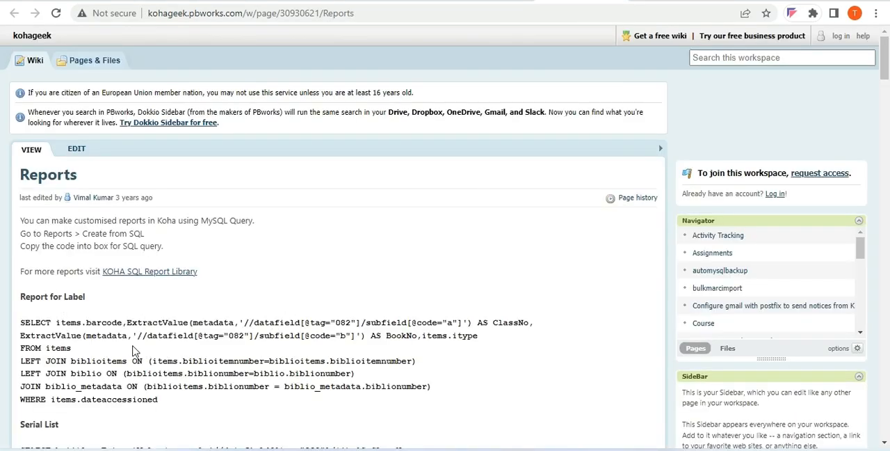
{"action": "left_click_drag", "start_coordinate": [22, 322], "coordinate": [171, 406]}
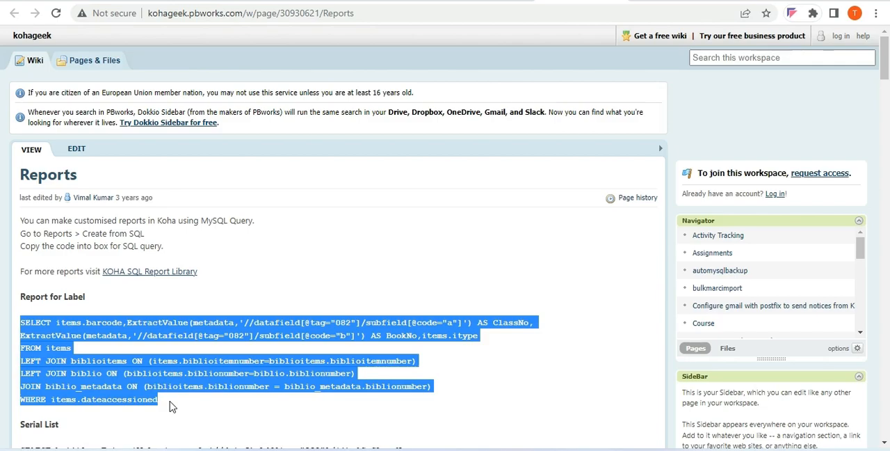
Switch to Koha, open the test44 report for editing and replace its SQL with the copied Report for Label query
{"action": "left_click", "coordinate": [227, 1]}
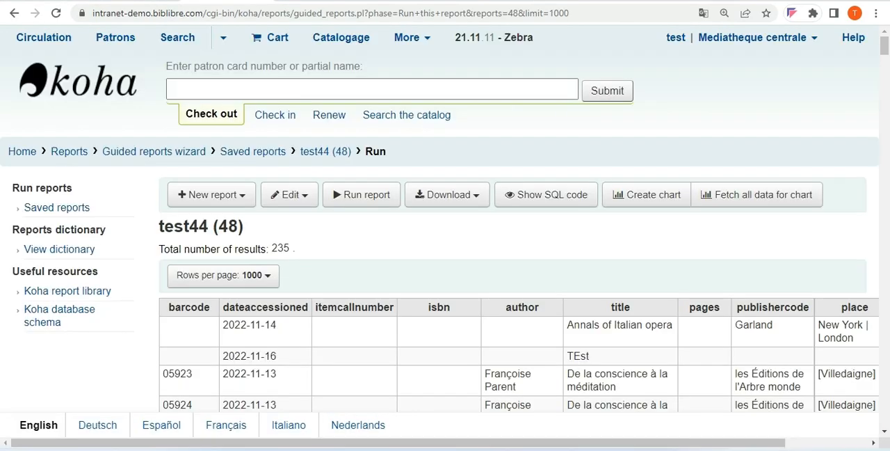
{"action": "left_click", "coordinate": [288, 195]}
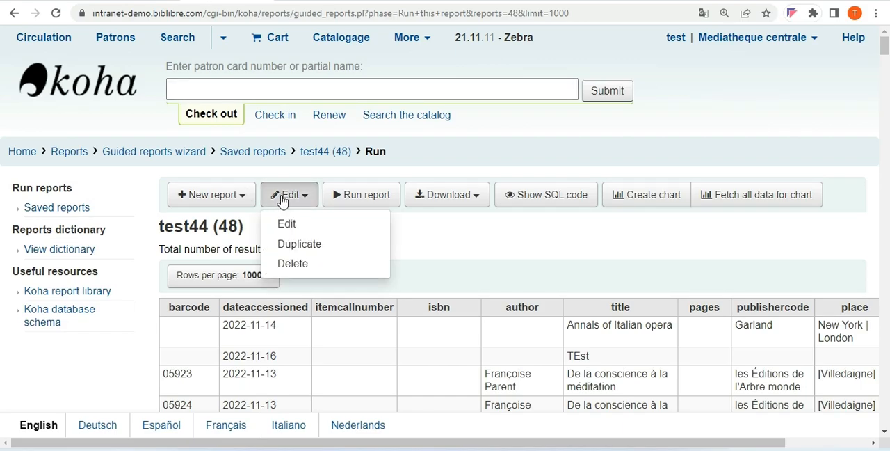
{"action": "left_click", "coordinate": [287, 225]}
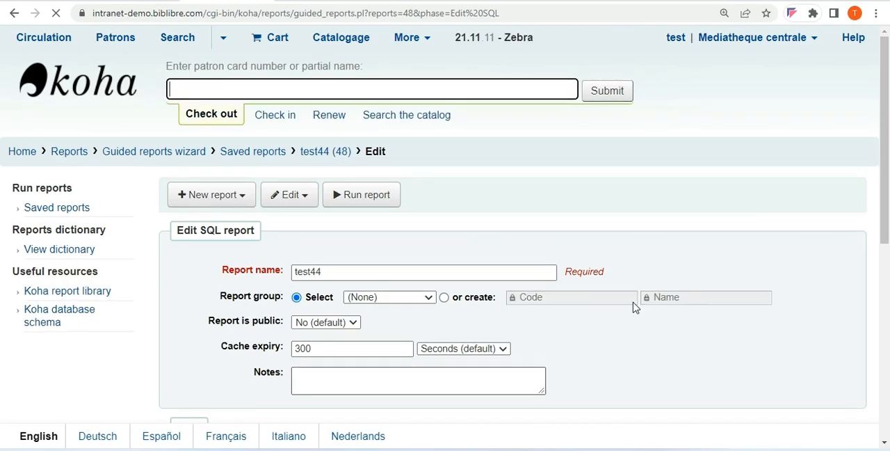
{"action": "left_click_drag", "start_coordinate": [886, 114], "coordinate": [887, 310]}
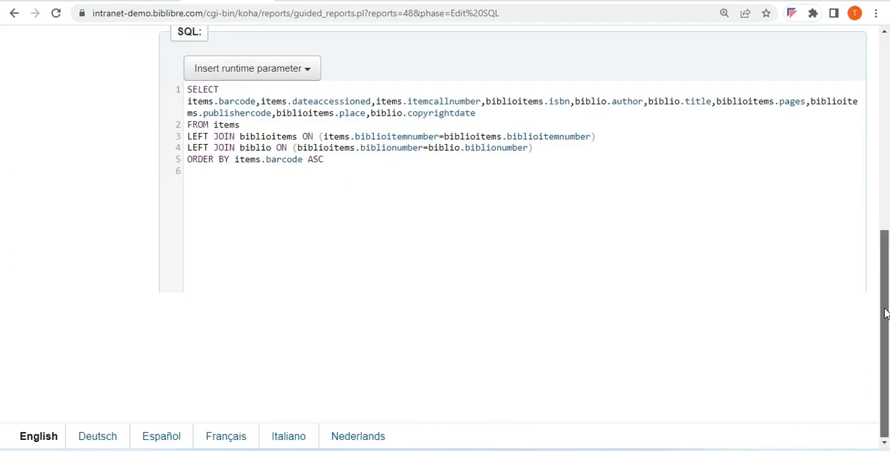
{"action": "key", "text": "ctrl+a"}
{"action": "key", "text": "ctrl+v"}
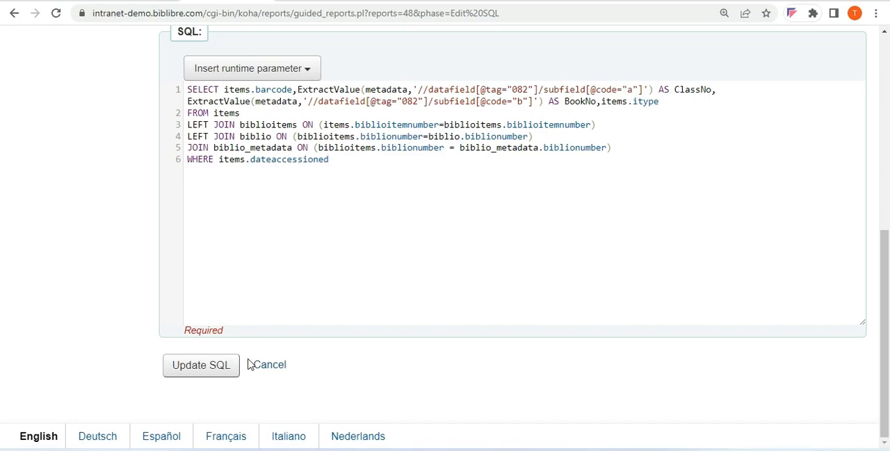
Save the Report for Label SQL in test44, run the report and look over its results
{"action": "left_click", "coordinate": [201, 369]}
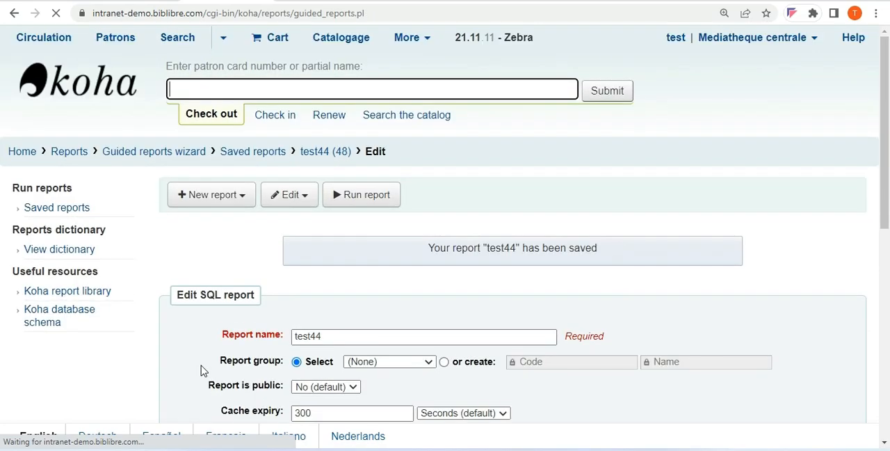
{"action": "left_click", "coordinate": [378, 198]}
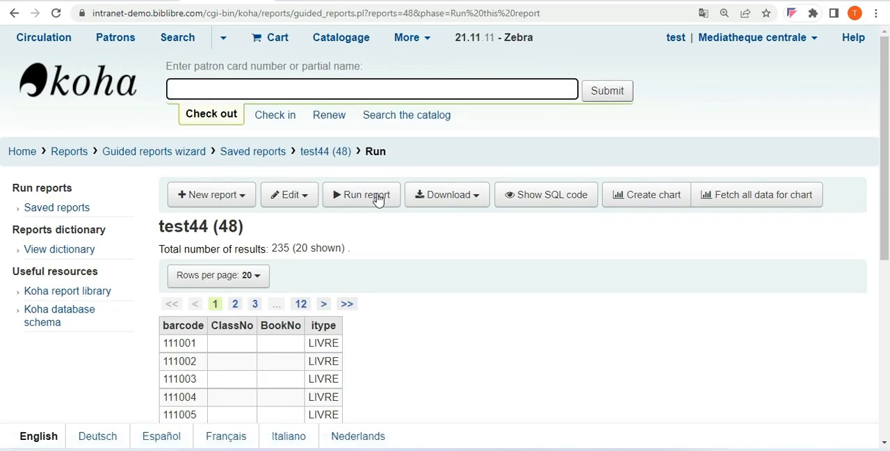
{"action": "left_click_drag", "start_coordinate": [886, 56], "coordinate": [799, 4]}
Look through the queries on the kohageek Reports wiki page, copy the Title List without copies query and return to Koha
{"action": "left_click", "coordinate": [581, 0]}
{"action": "left_click_drag", "start_coordinate": [887, 77], "coordinate": [873, 167]}
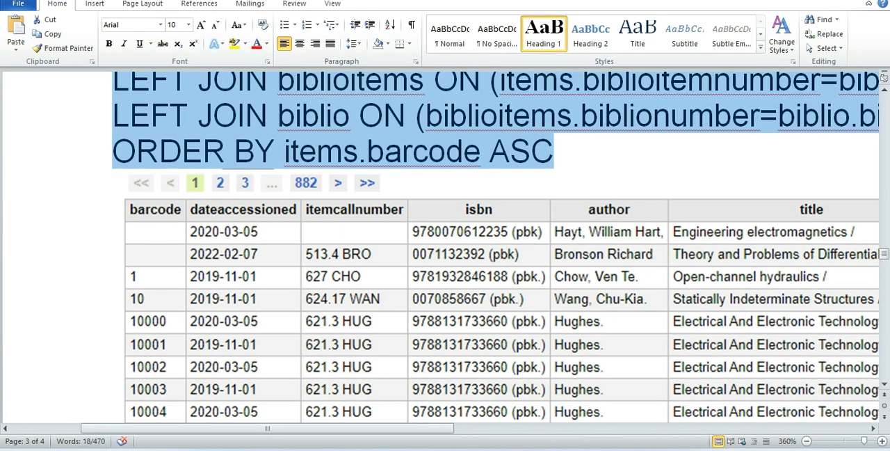
{"action": "left_click_drag", "start_coordinate": [885, 256], "coordinate": [847, 88]}
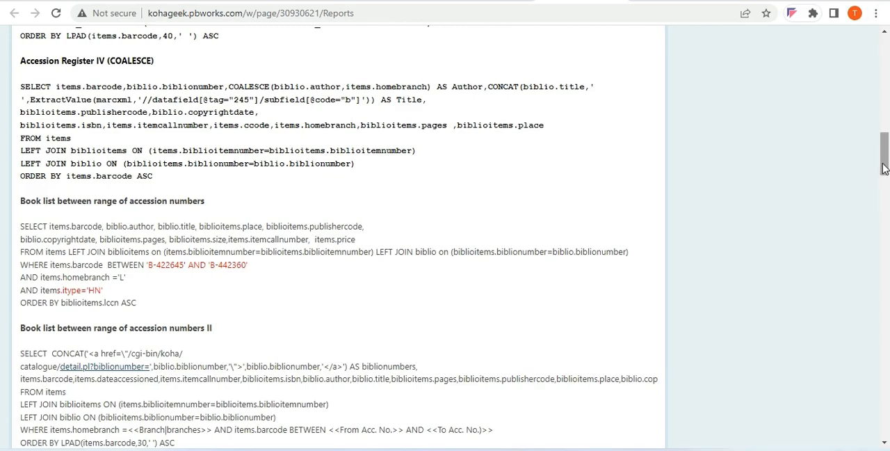
{"action": "left_click_drag", "start_coordinate": [884, 170], "coordinate": [884, 249]}
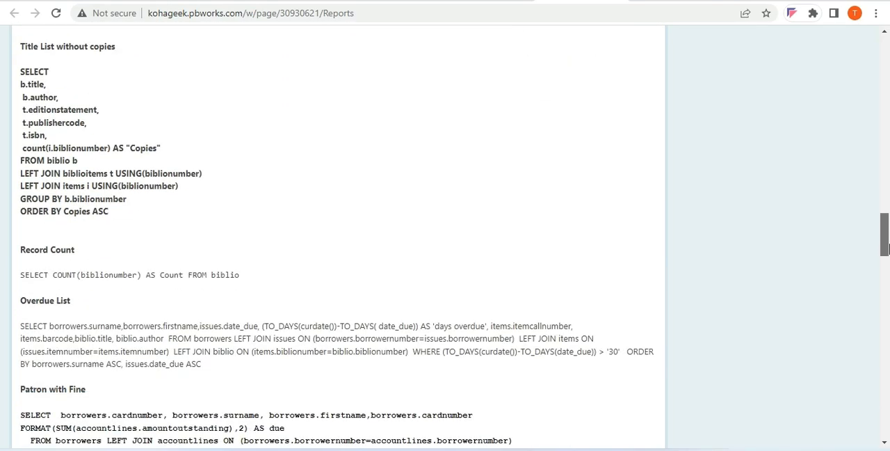
{"action": "left_click_drag", "start_coordinate": [21, 70], "coordinate": [132, 220]}
{"action": "key", "text": "ctrl+c"}
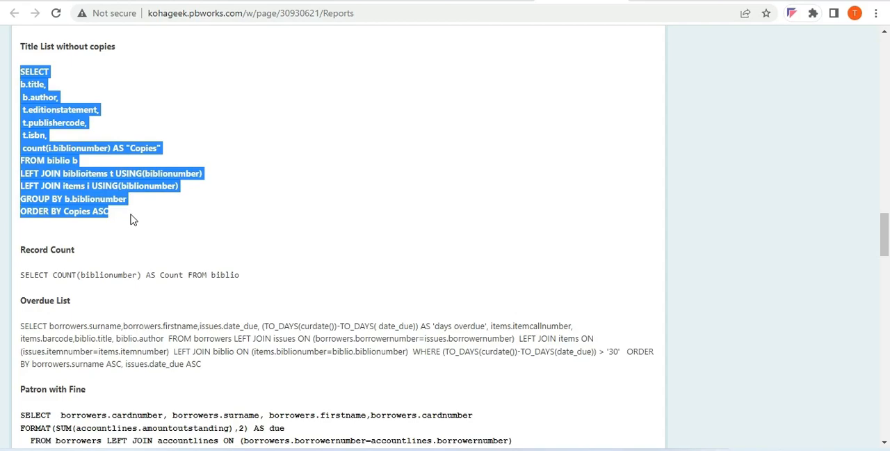
{"action": "left_click", "coordinate": [228, 0]}
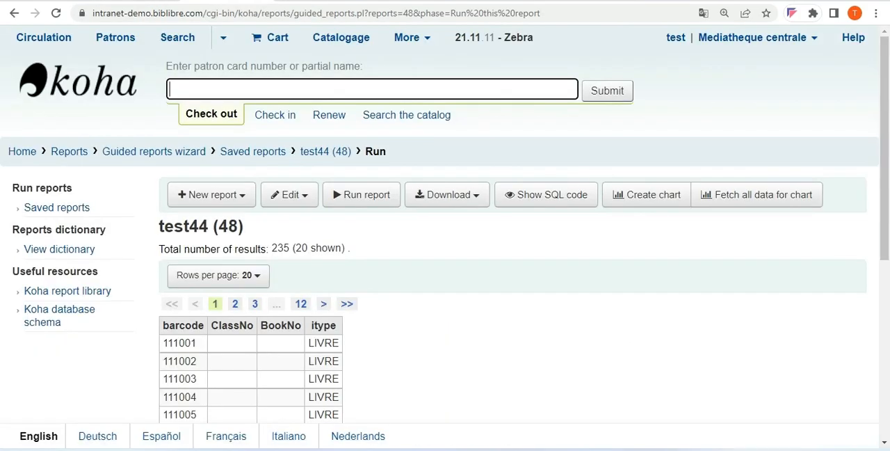
Open the test44 report for editing and replace its SQL with the copied Title List without copies query
{"action": "left_click", "coordinate": [281, 200]}
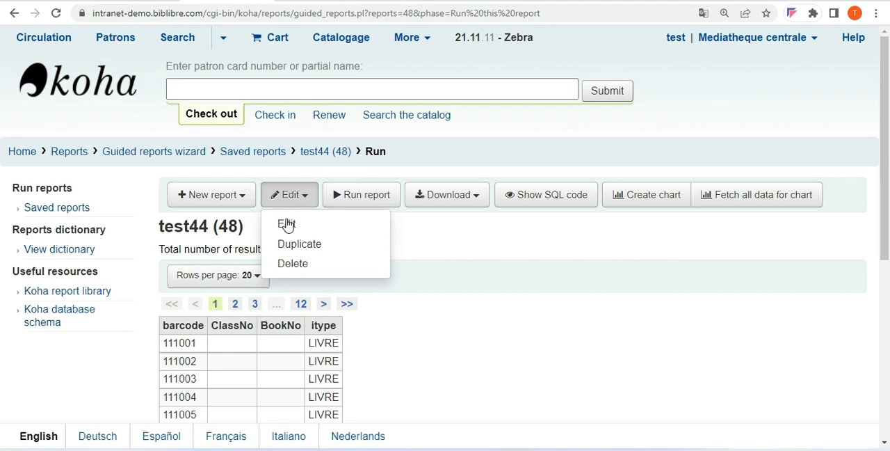
{"action": "left_click", "coordinate": [287, 225]}
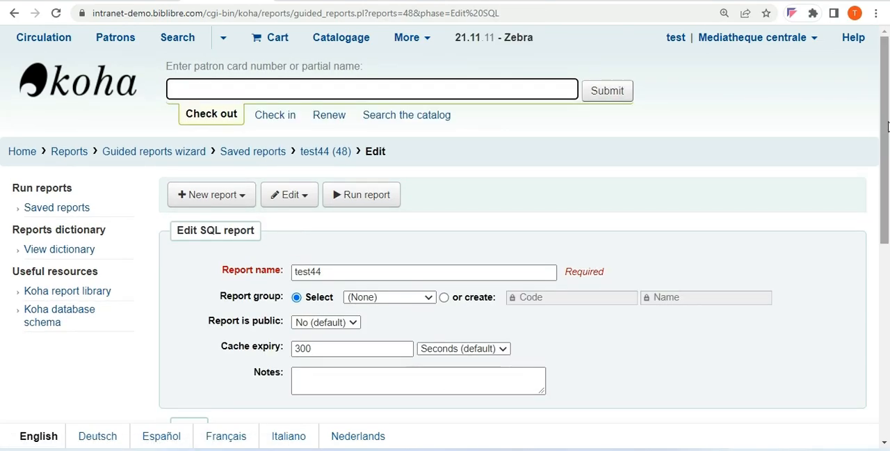
{"action": "left_click_drag", "start_coordinate": [887, 126], "coordinate": [862, 292]}
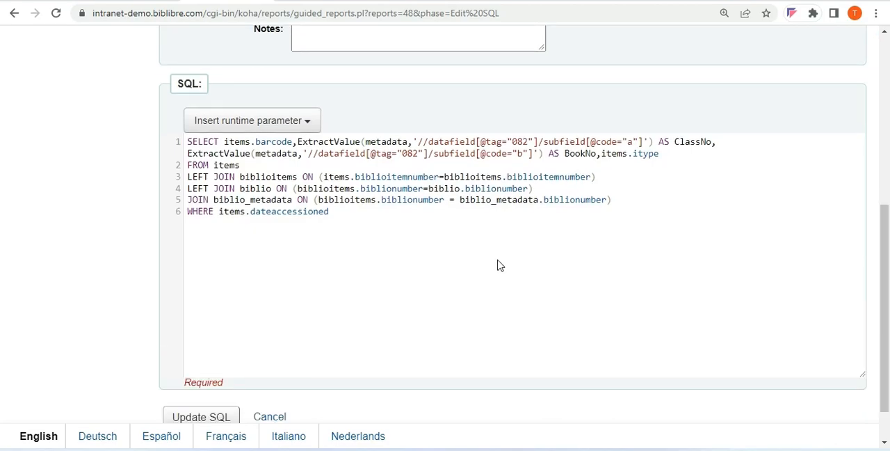
{"action": "key", "text": "ctrl+a"}
{"action": "key", "text": "ctrl+v"}
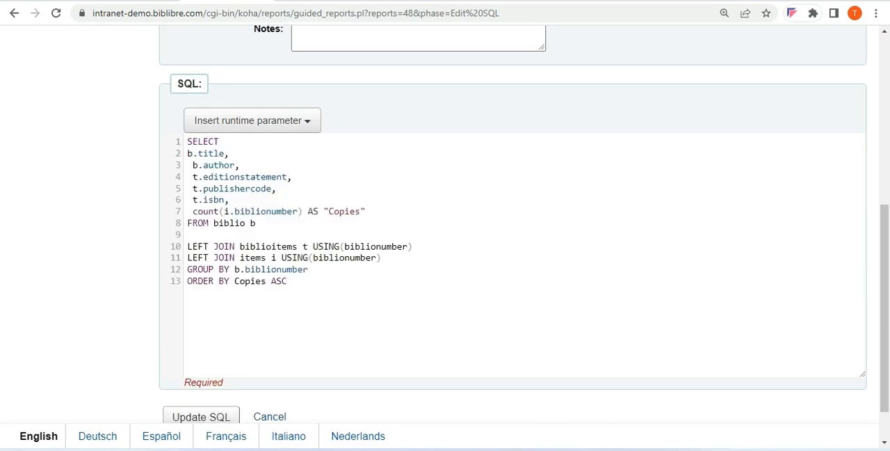
Save the title list SQL in test44, run the report and look through the listed titles and their copies
{"action": "left_click", "coordinate": [186, 416]}
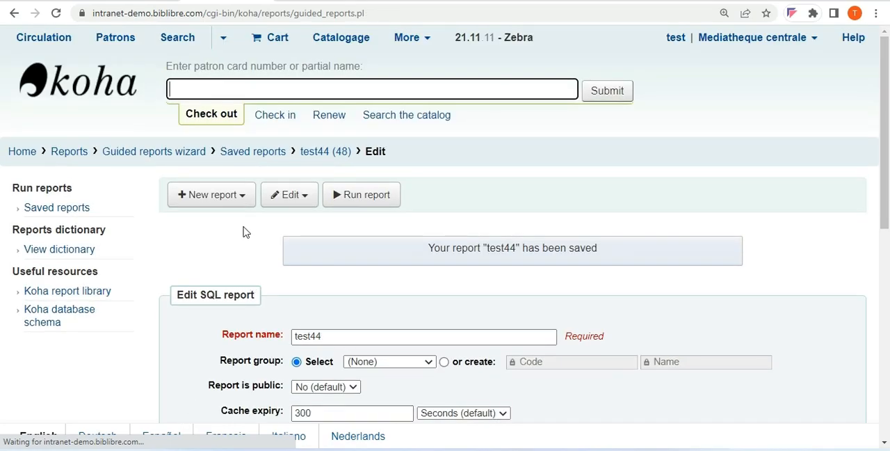
{"action": "left_click", "coordinate": [361, 198]}
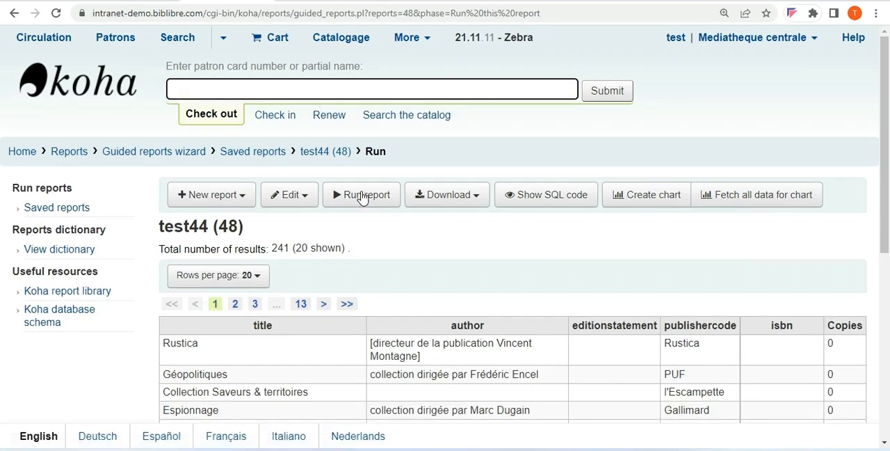
{"action": "scroll", "coordinate": [875, 213], "scroll_direction": "down", "scroll_amount": 5}
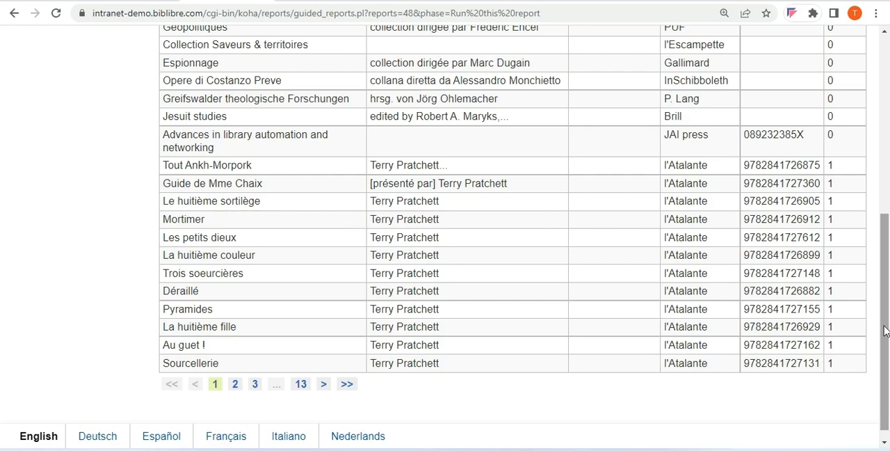
{"action": "left_click_drag", "start_coordinate": [885, 333], "coordinate": [879, 239]}
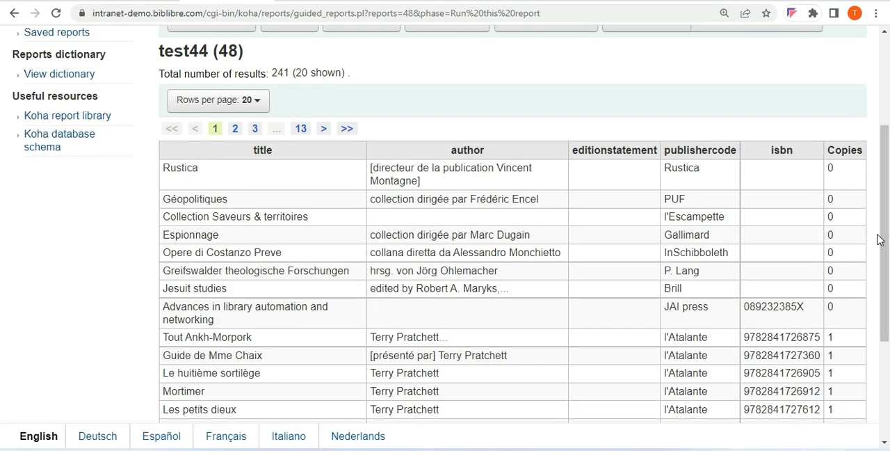